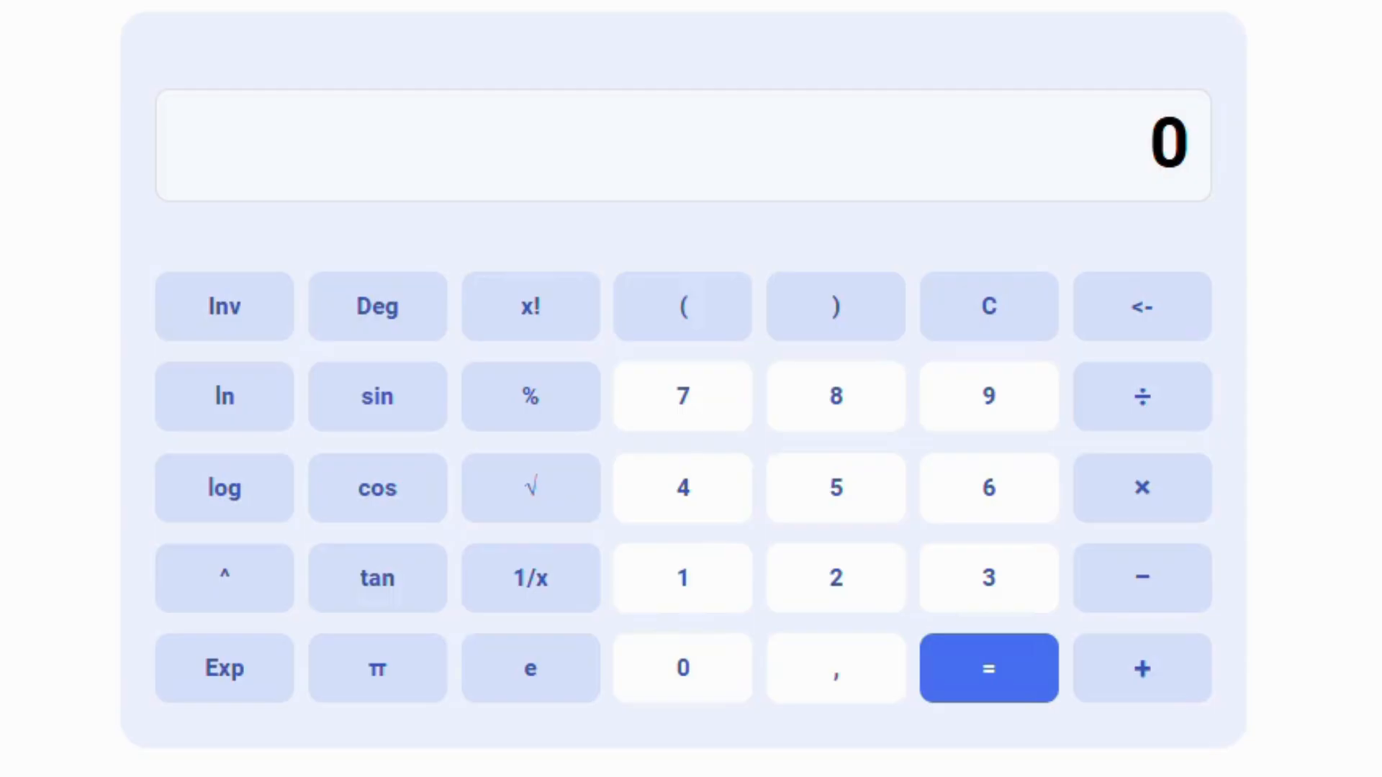
Step: Calculate 1080 × 5 on the calculator to get the total carousel width
{"action": "left_click", "coordinate": [707, 606]}
{"action": "left_click", "coordinate": [701, 662]}
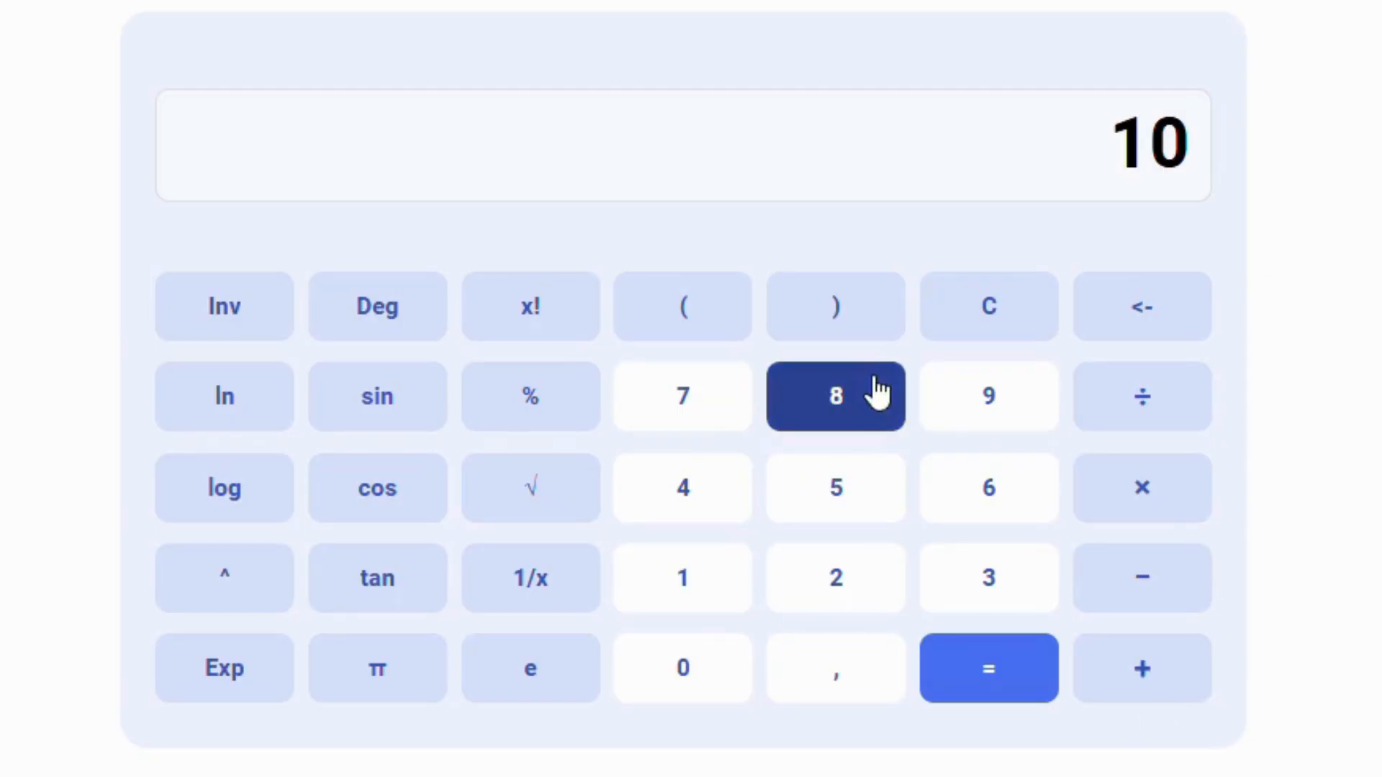
{"action": "left_click", "coordinate": [840, 429]}
{"action": "left_click", "coordinate": [706, 665]}
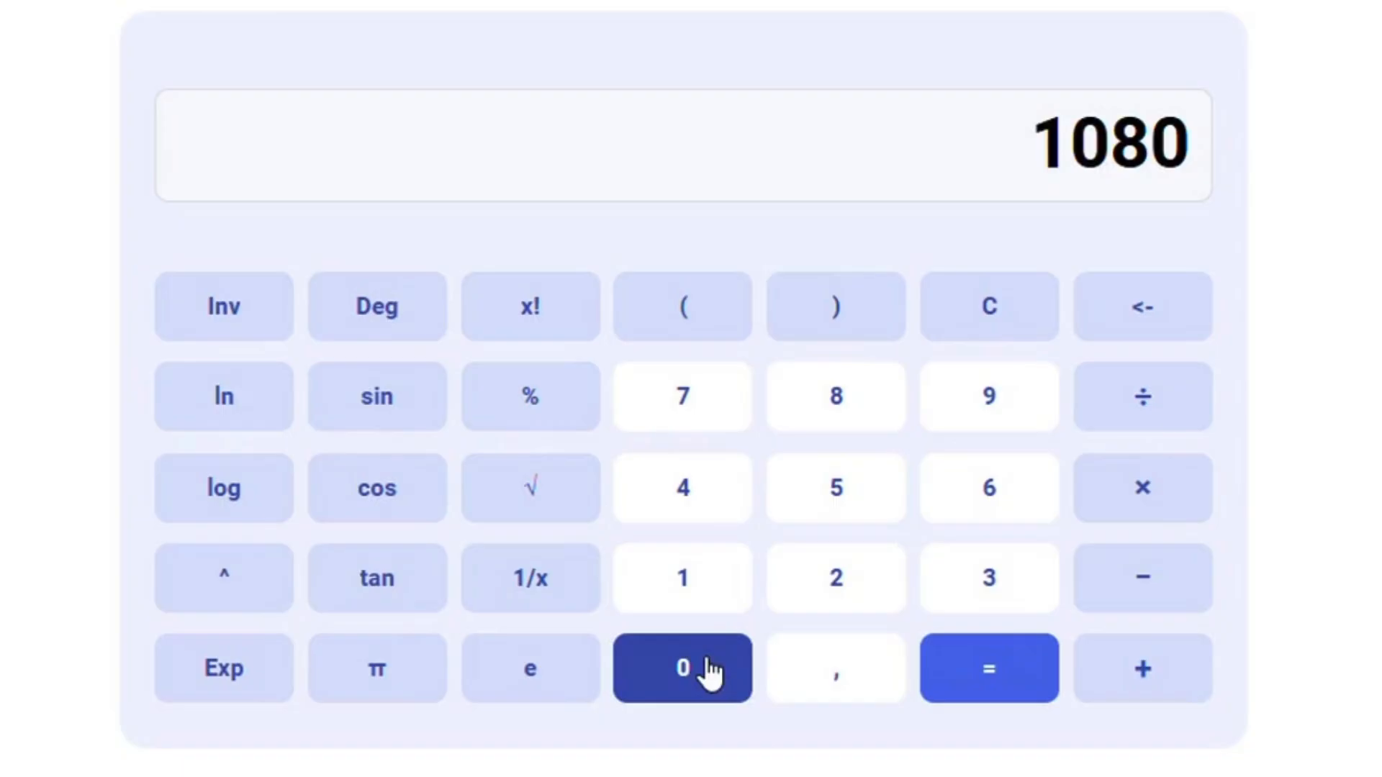
{"action": "left_click", "coordinate": [1146, 507]}
{"action": "left_click", "coordinate": [848, 508]}
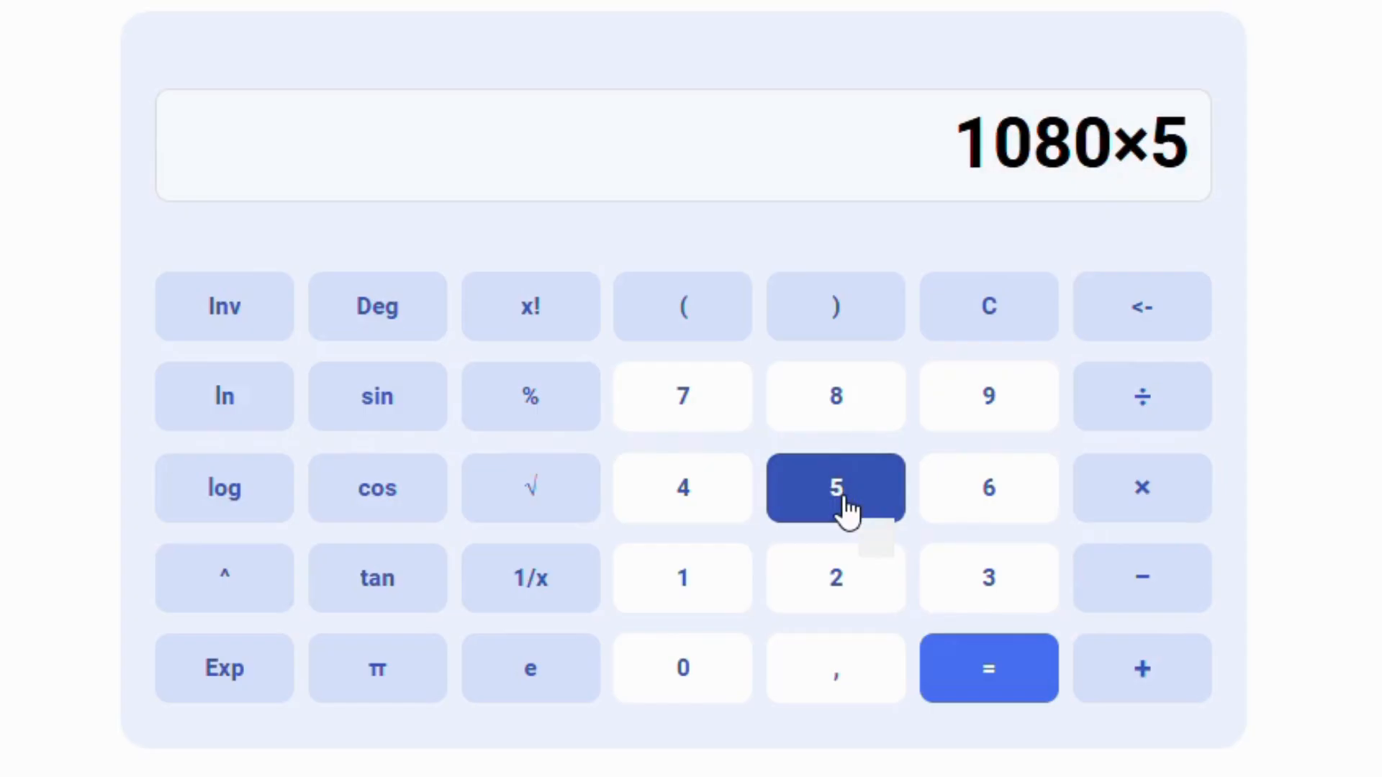
{"action": "left_click", "coordinate": [1007, 677]}
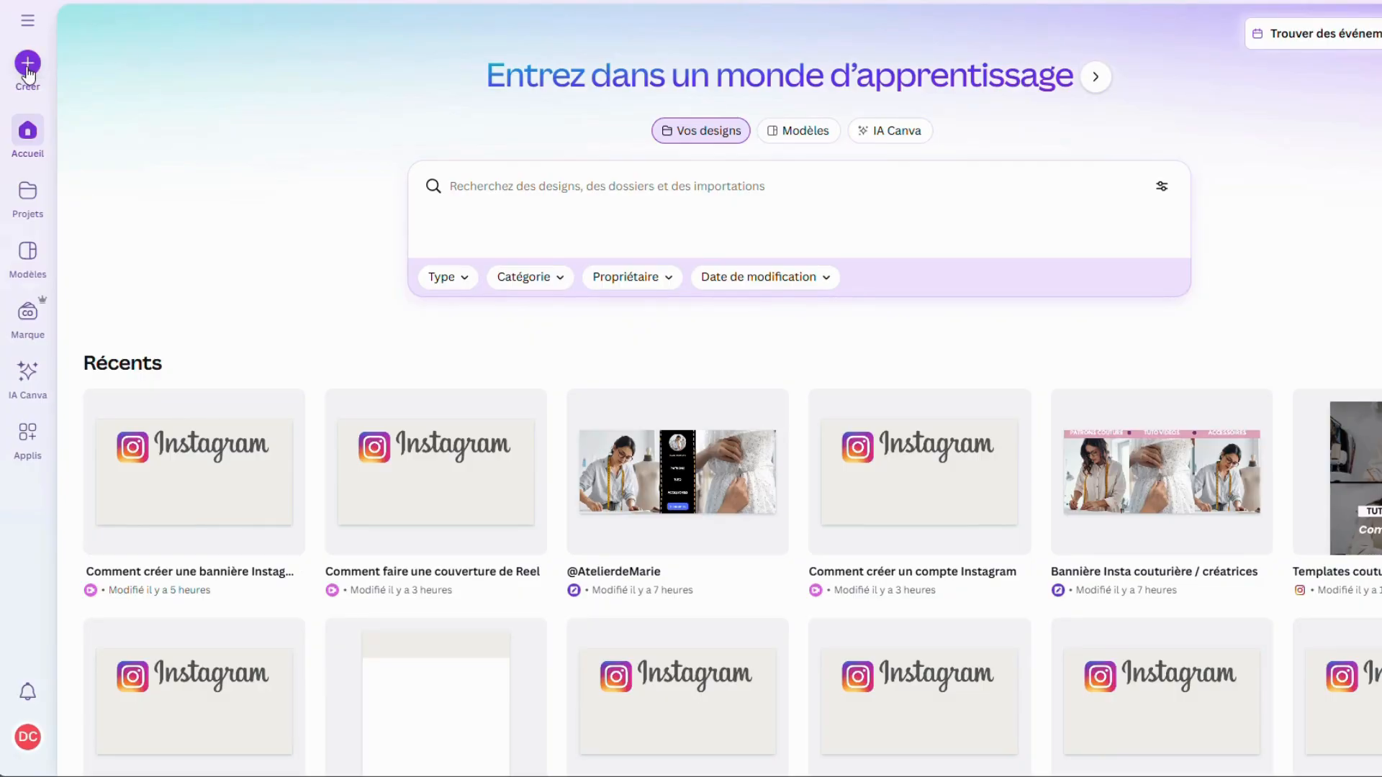
Step: In Canva, create a new design with custom dimensions of 5400 px wide by 1440 px high
{"action": "left_click", "coordinate": [28, 71]}
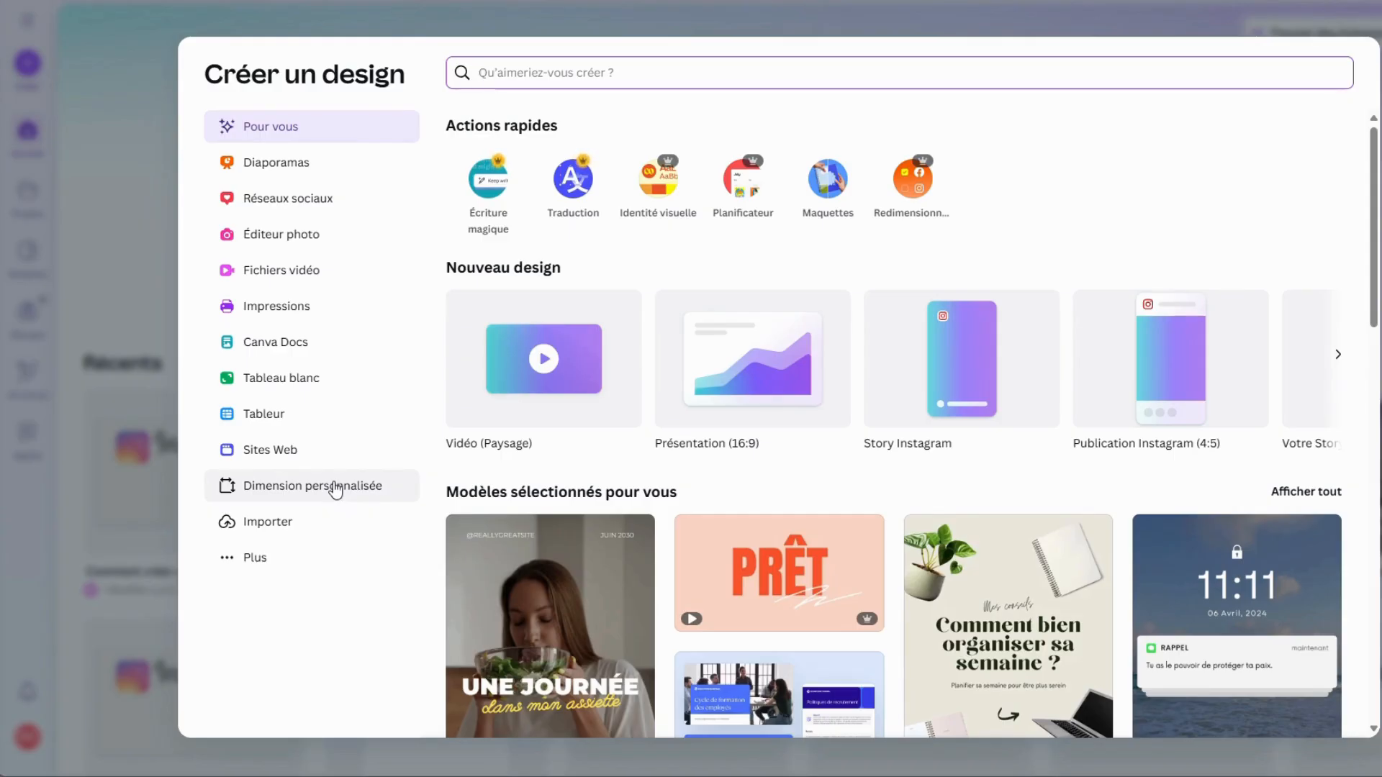
{"action": "left_click", "coordinate": [335, 489]}
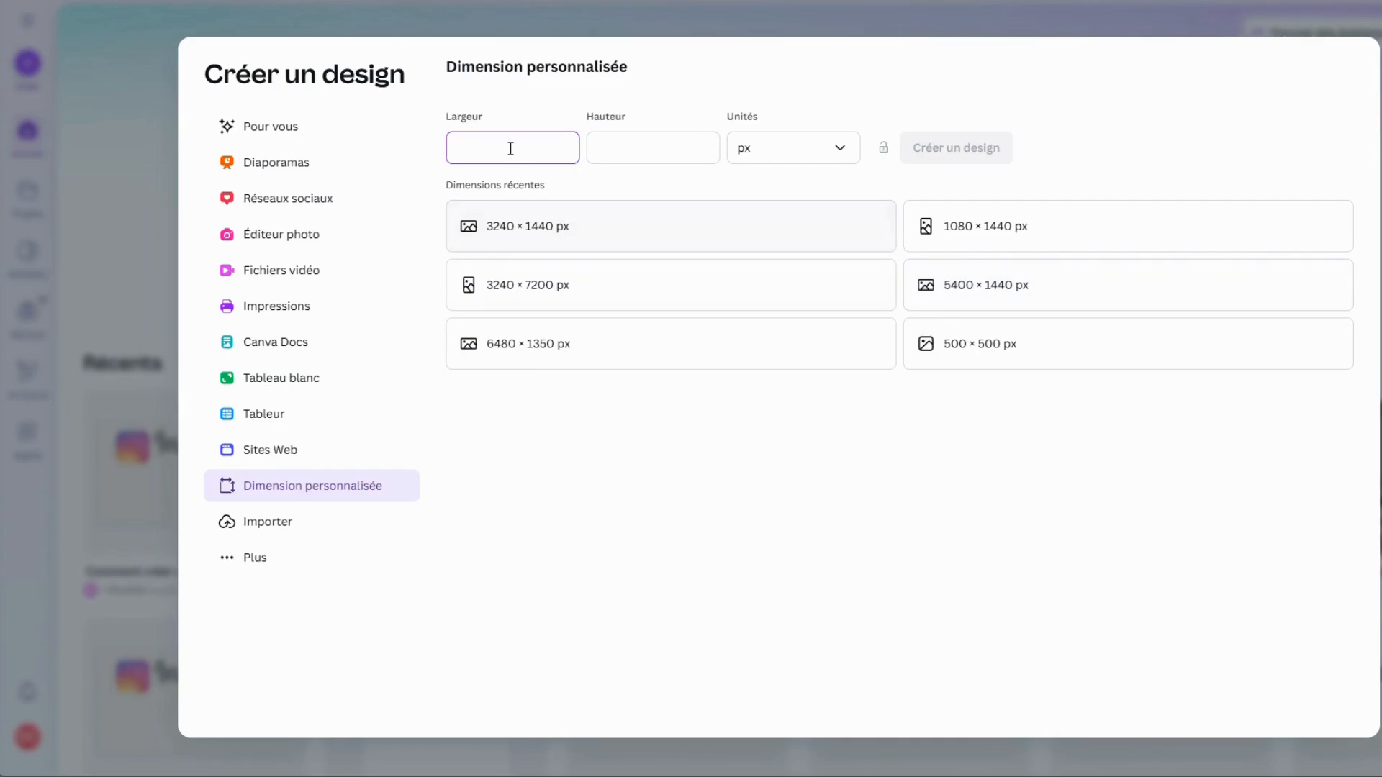
{"action": "type", "text": "5400"}
{"action": "left_click", "coordinate": [685, 154]}
{"action": "type", "text": "144"}
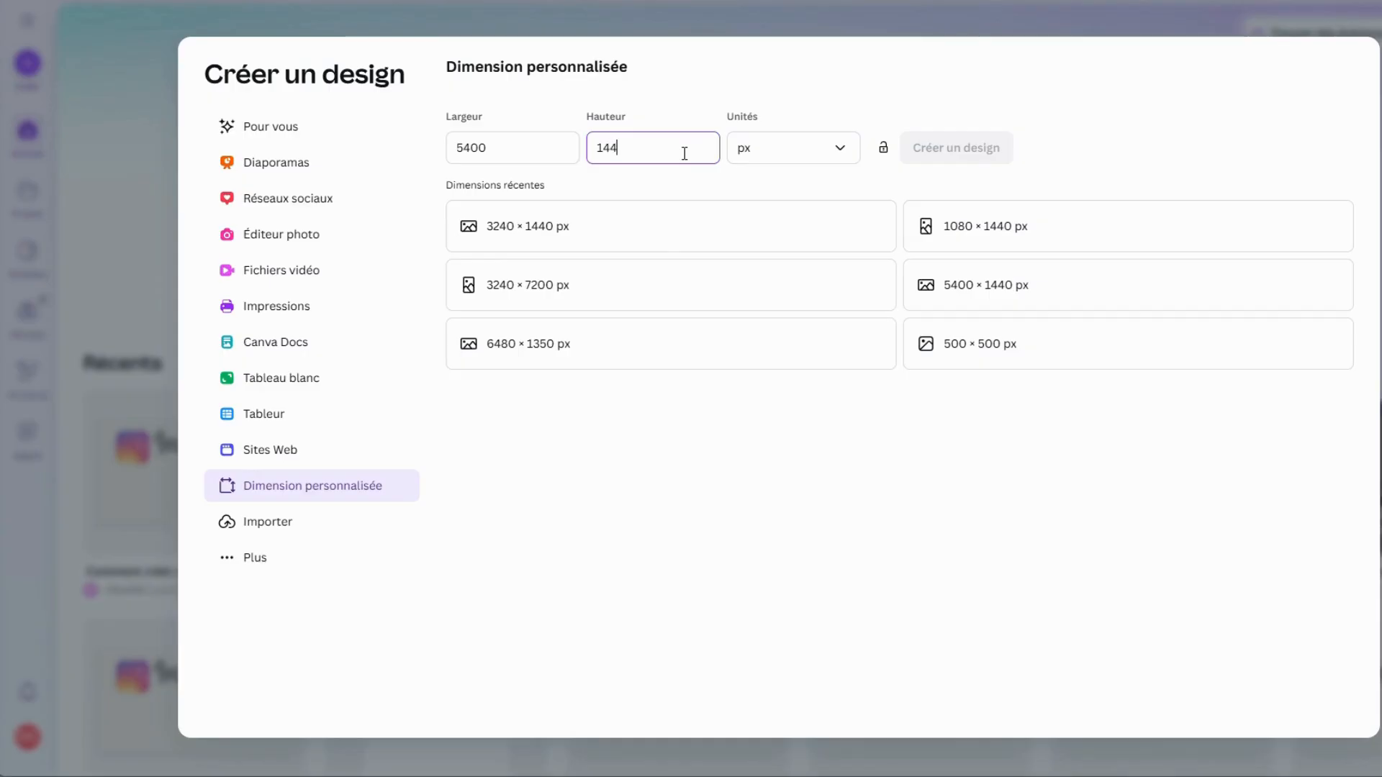
{"action": "type", "text": "0"}
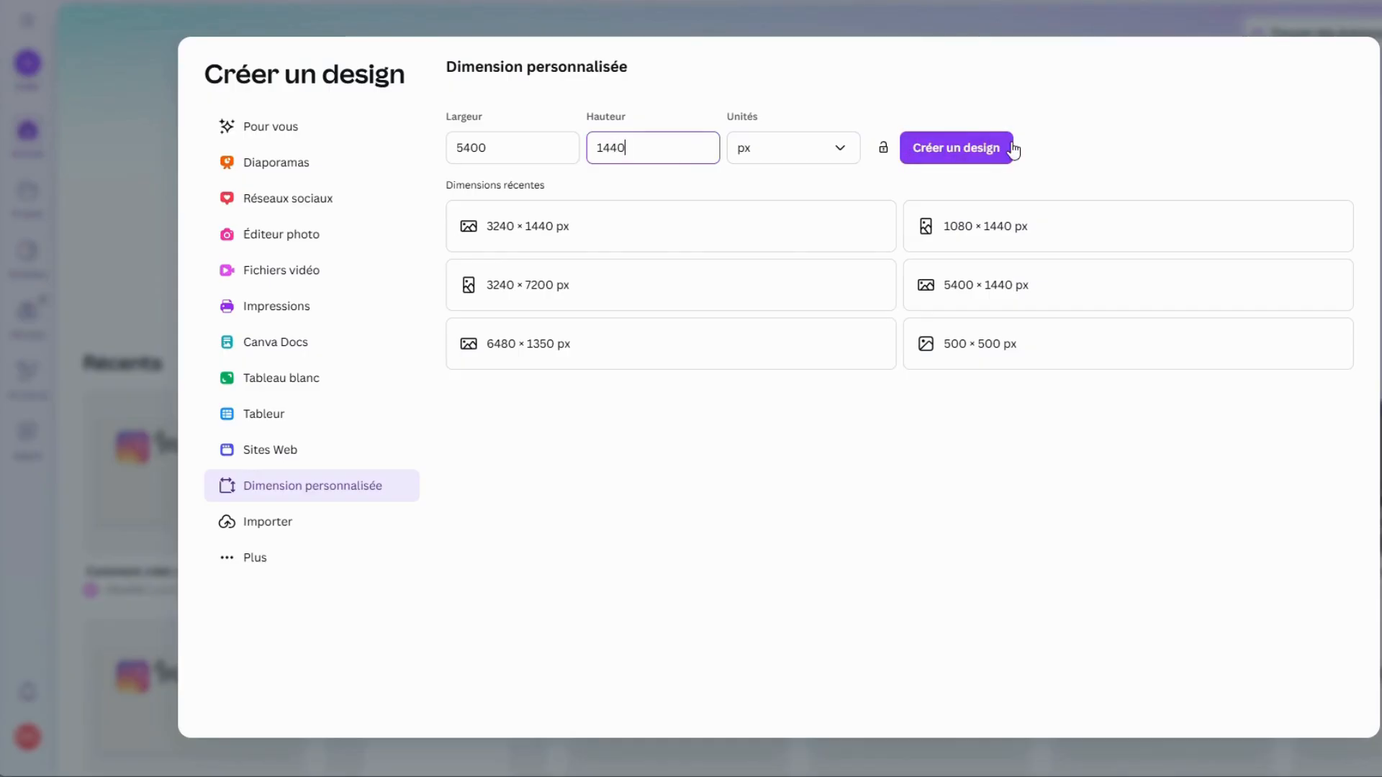
{"action": "left_click", "coordinate": [964, 148]}
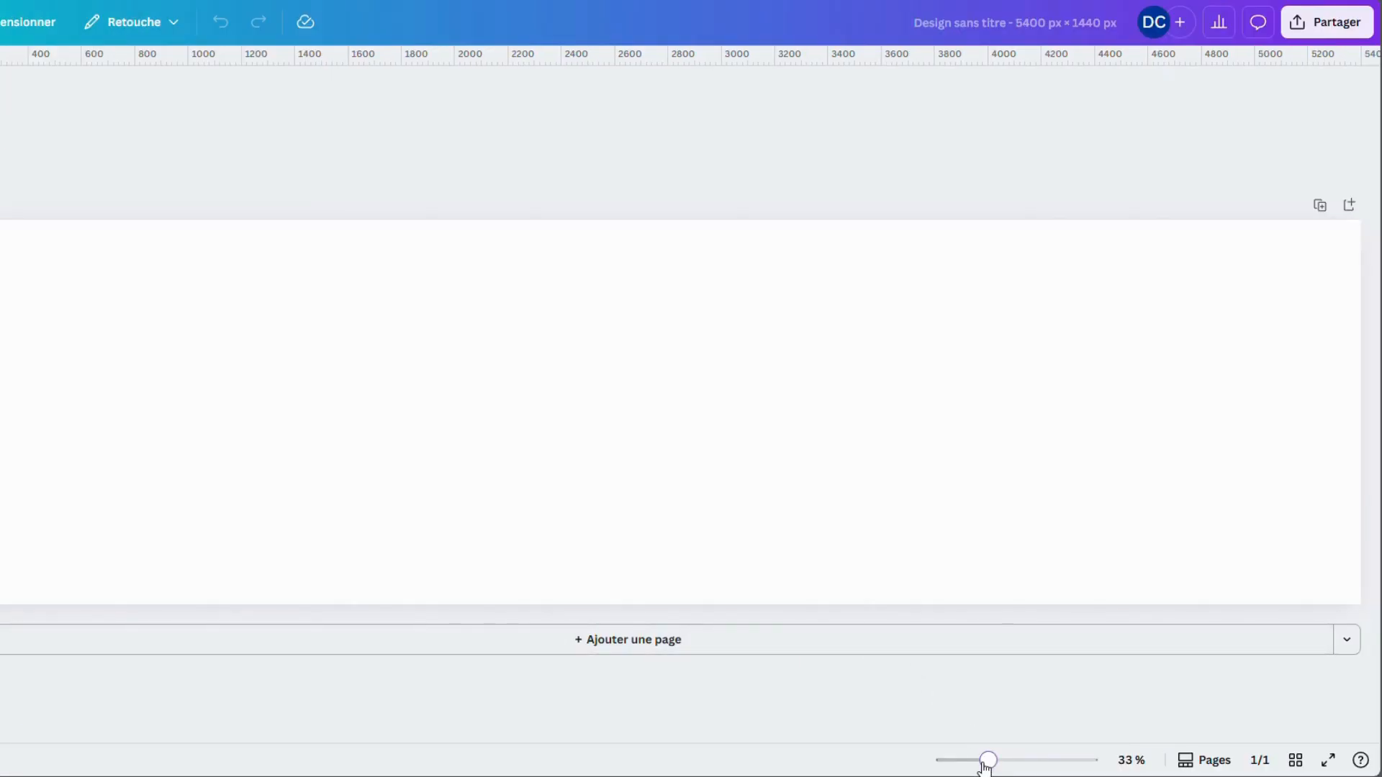
Step: Add custom guides to the blank page with 5 columns and 0 px column spacing
{"action": "left_click_drag", "start_coordinate": [987, 760], "coordinate": [977, 760]}
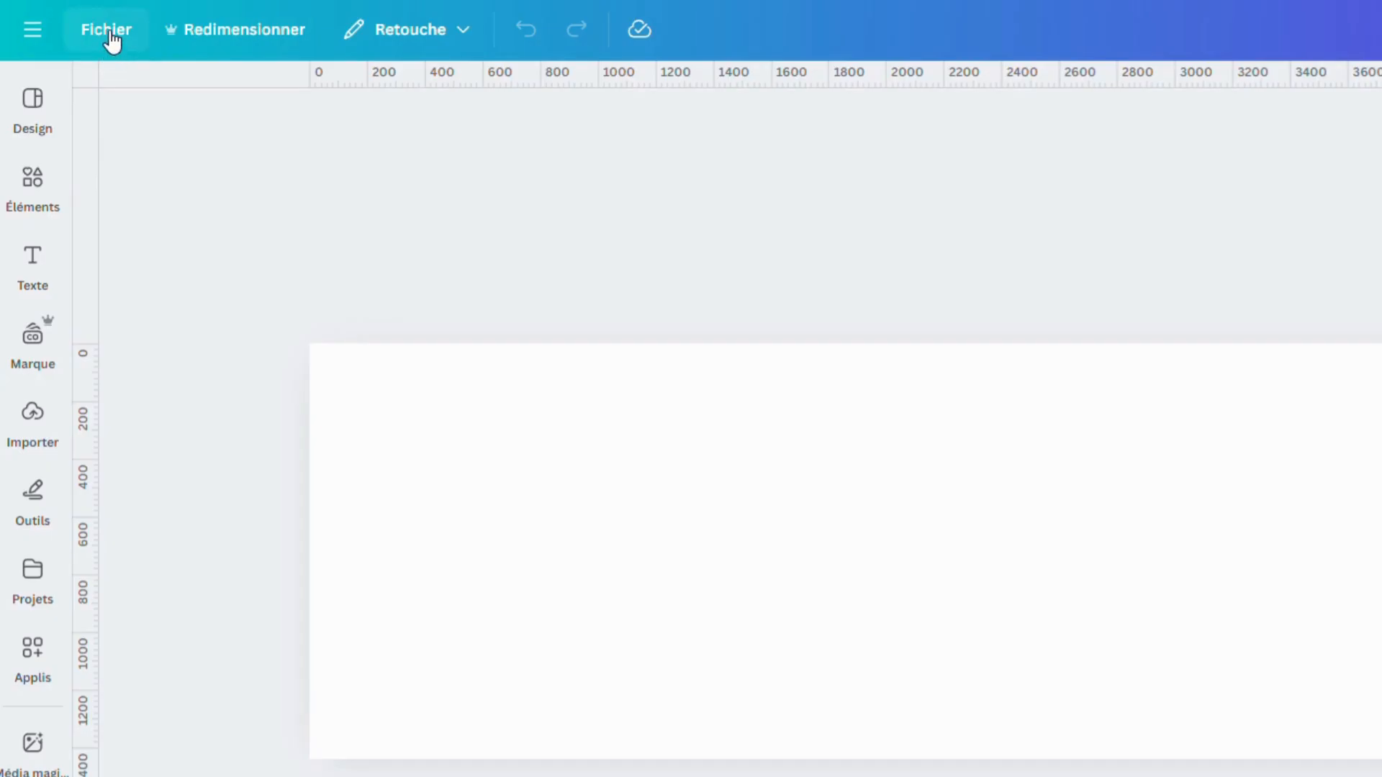
{"action": "left_click", "coordinate": [111, 41]}
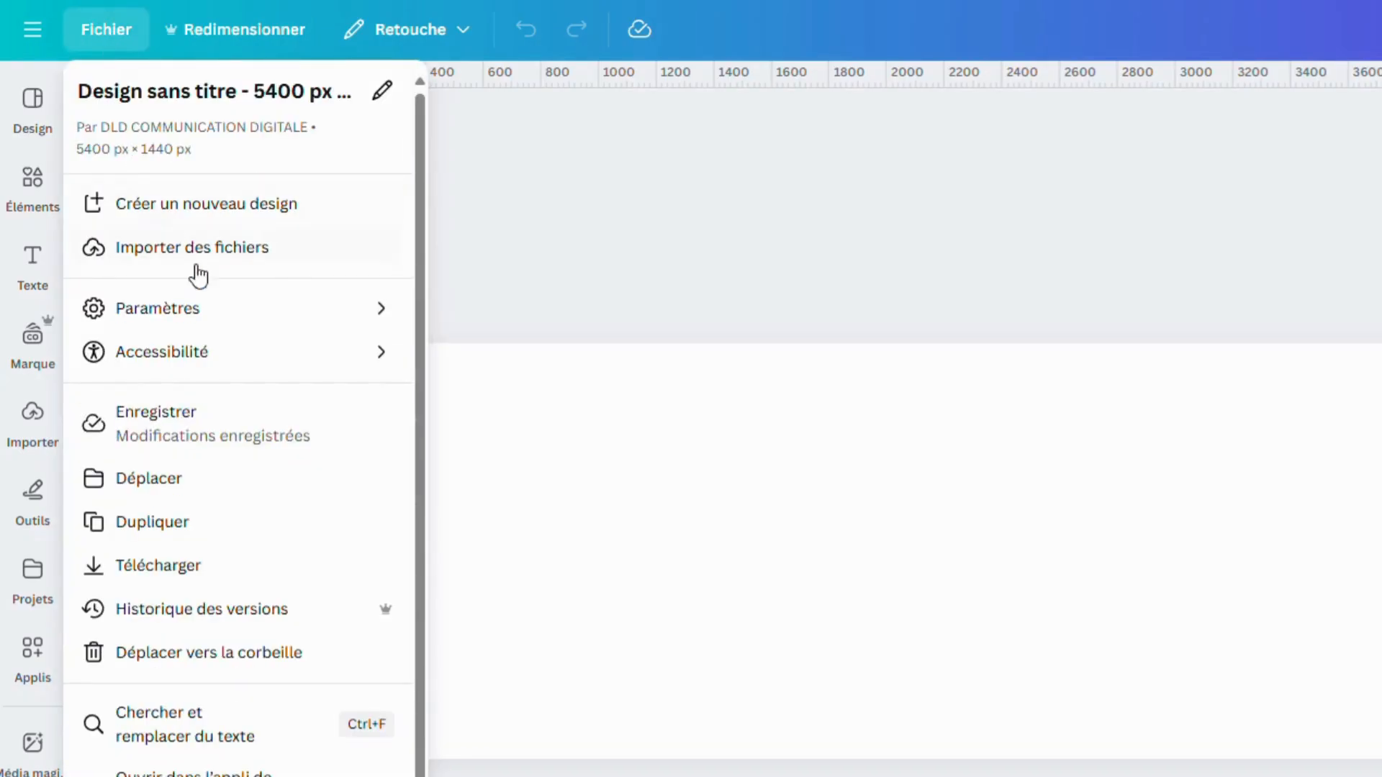
{"action": "mouse_move", "coordinate": [216, 308]}
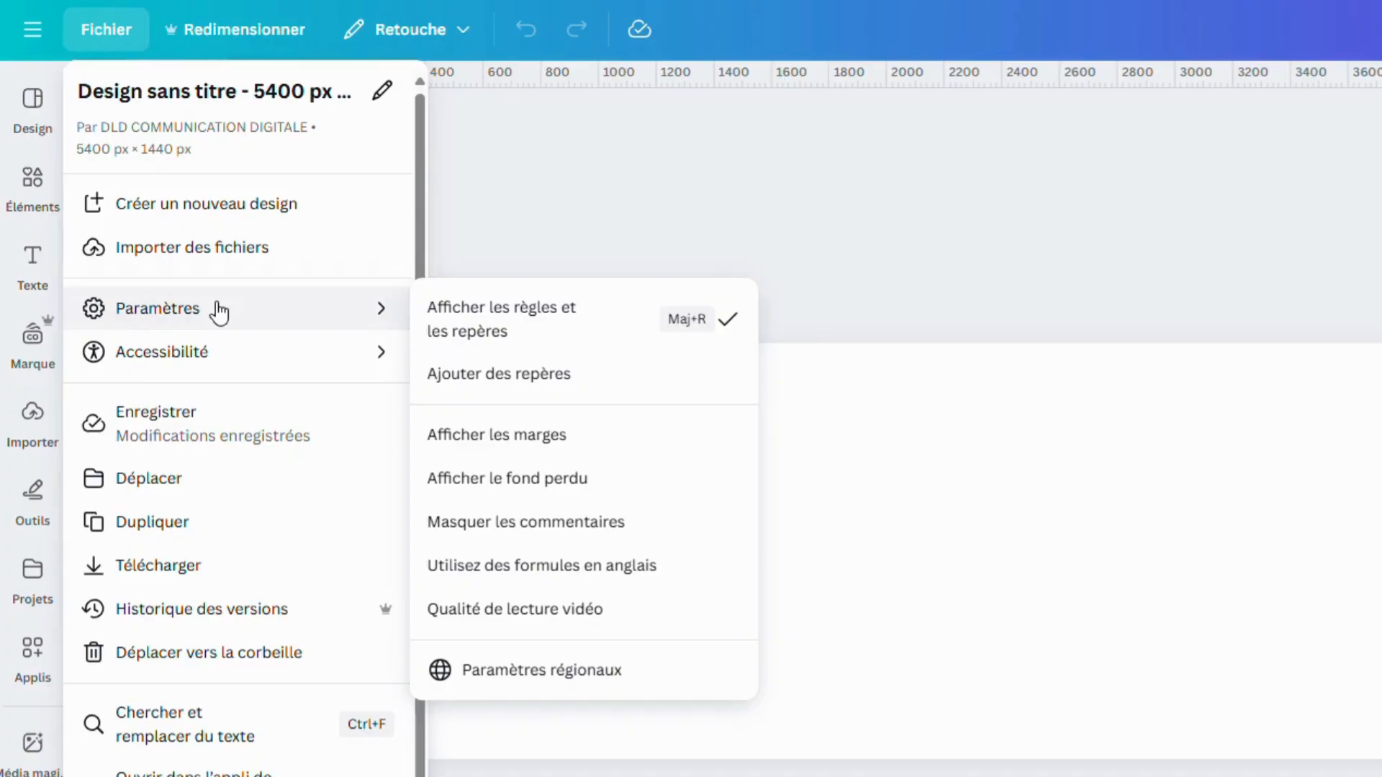
{"action": "left_click", "coordinate": [443, 378]}
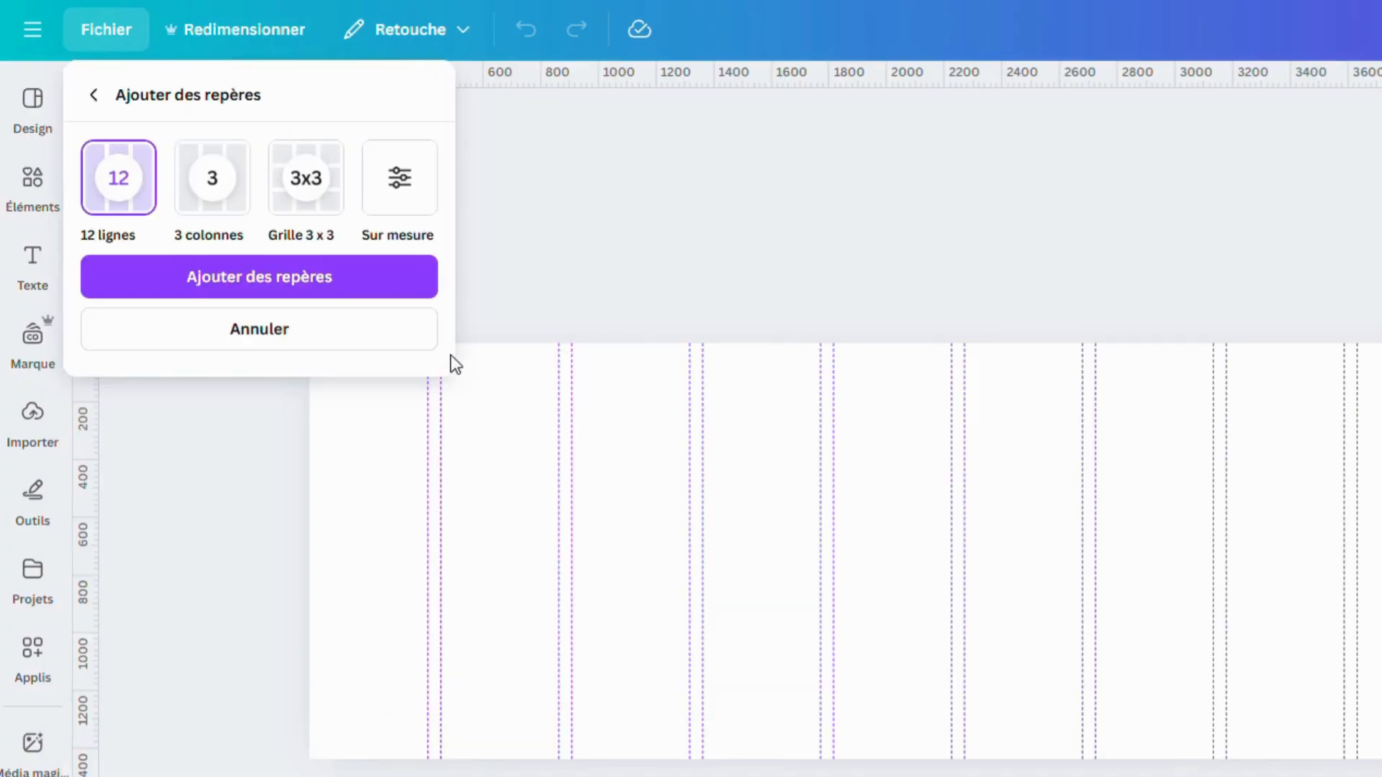
{"action": "left_click", "coordinate": [407, 174]}
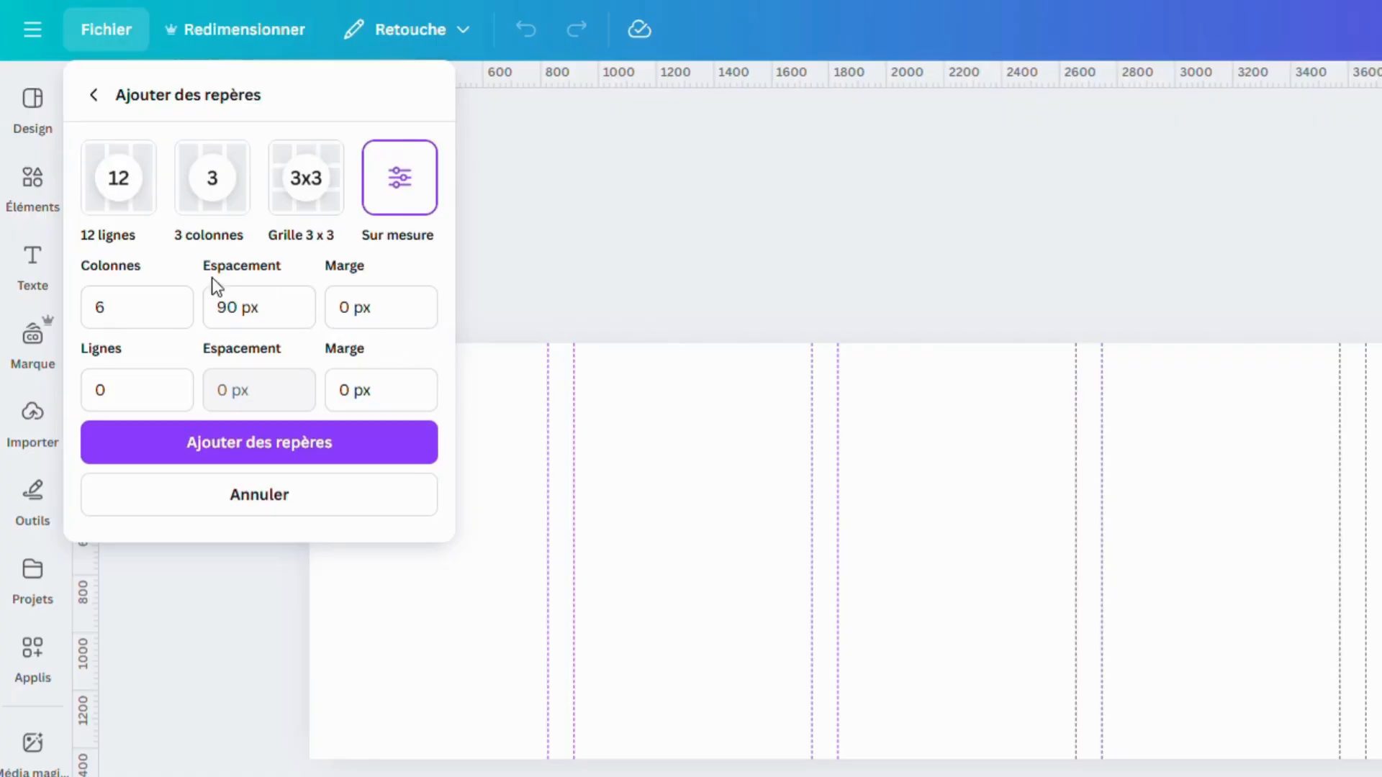
{"action": "left_click", "coordinate": [142, 305]}
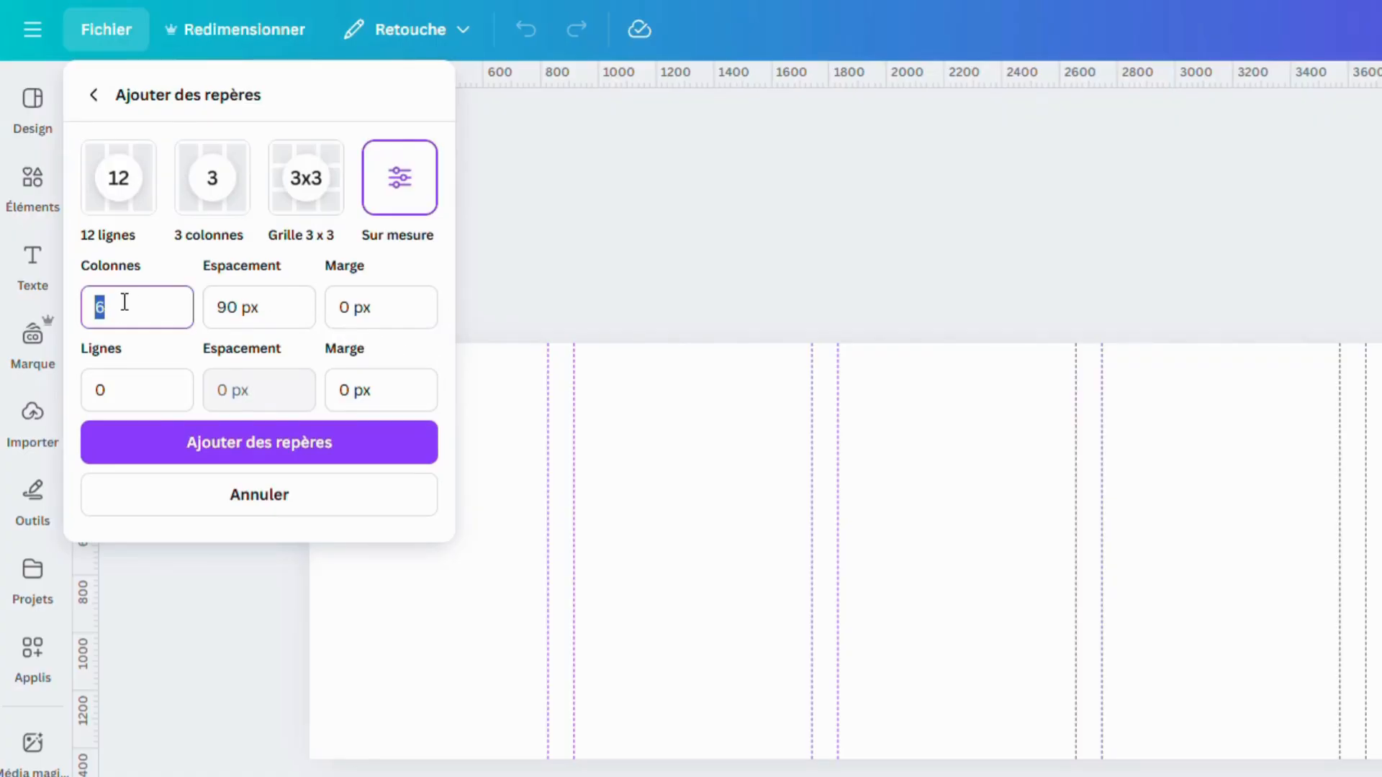
{"action": "type", "text": "5"}
{"action": "left_click", "coordinate": [235, 309]}
{"action": "left_click_drag", "start_coordinate": [235, 309], "coordinate": [208, 309]}
{"action": "type", "text": "0"}
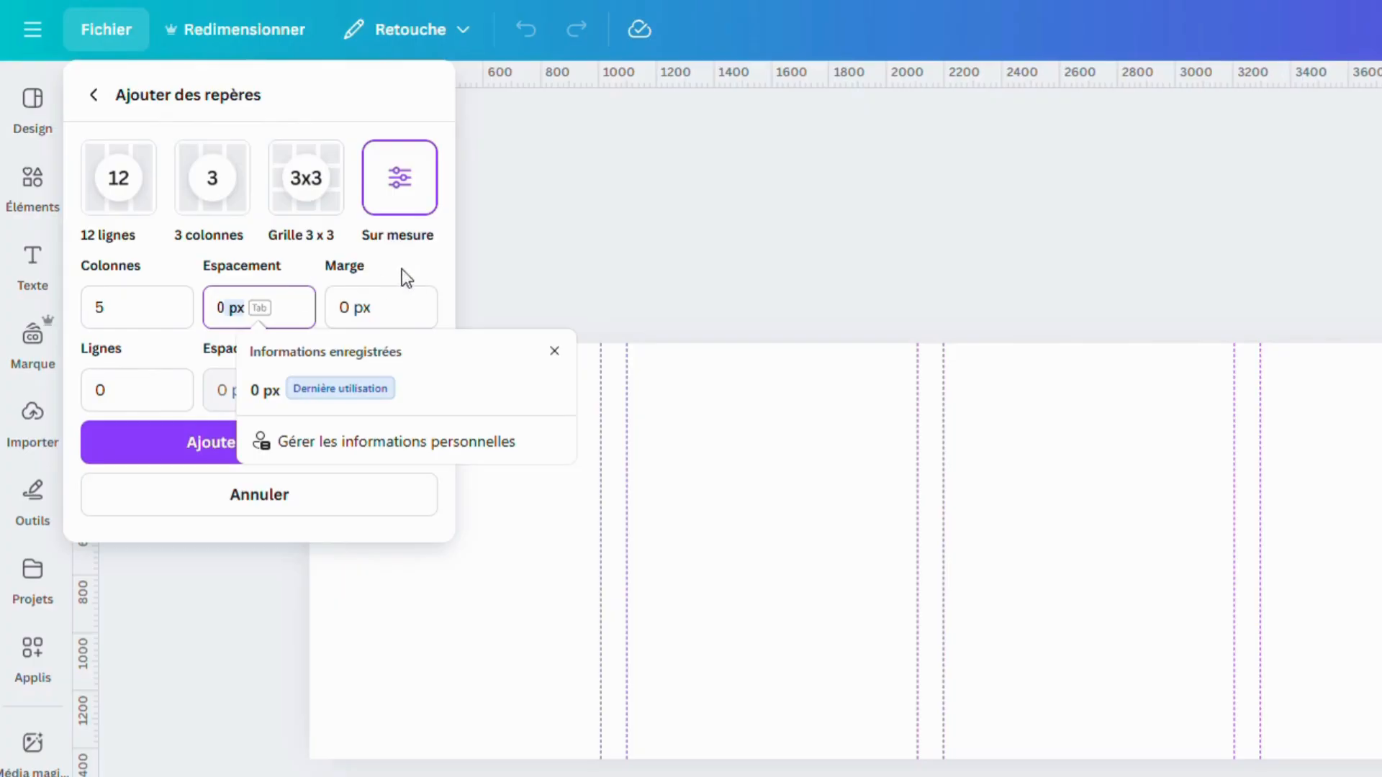
{"action": "left_click", "coordinate": [179, 449]}
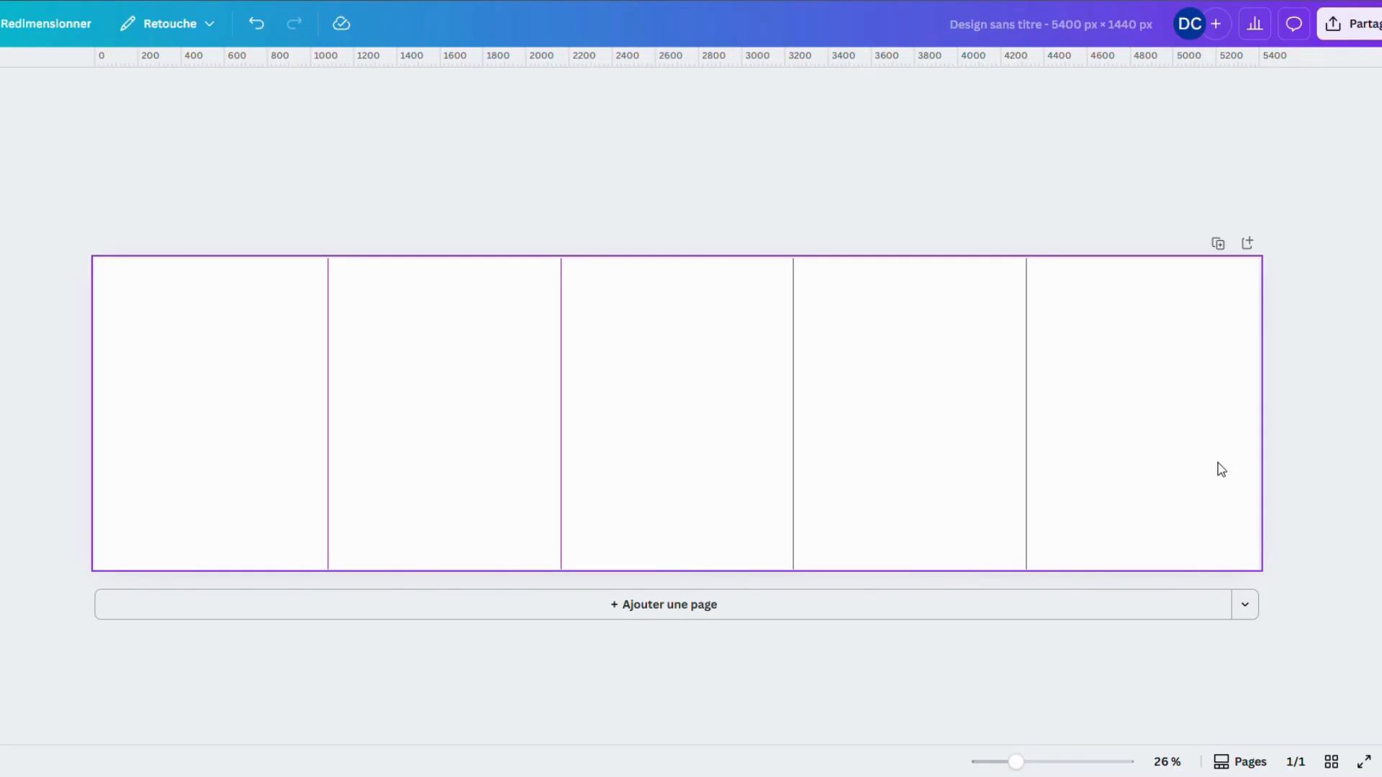
{"action": "left_click", "coordinate": [193, 422]}
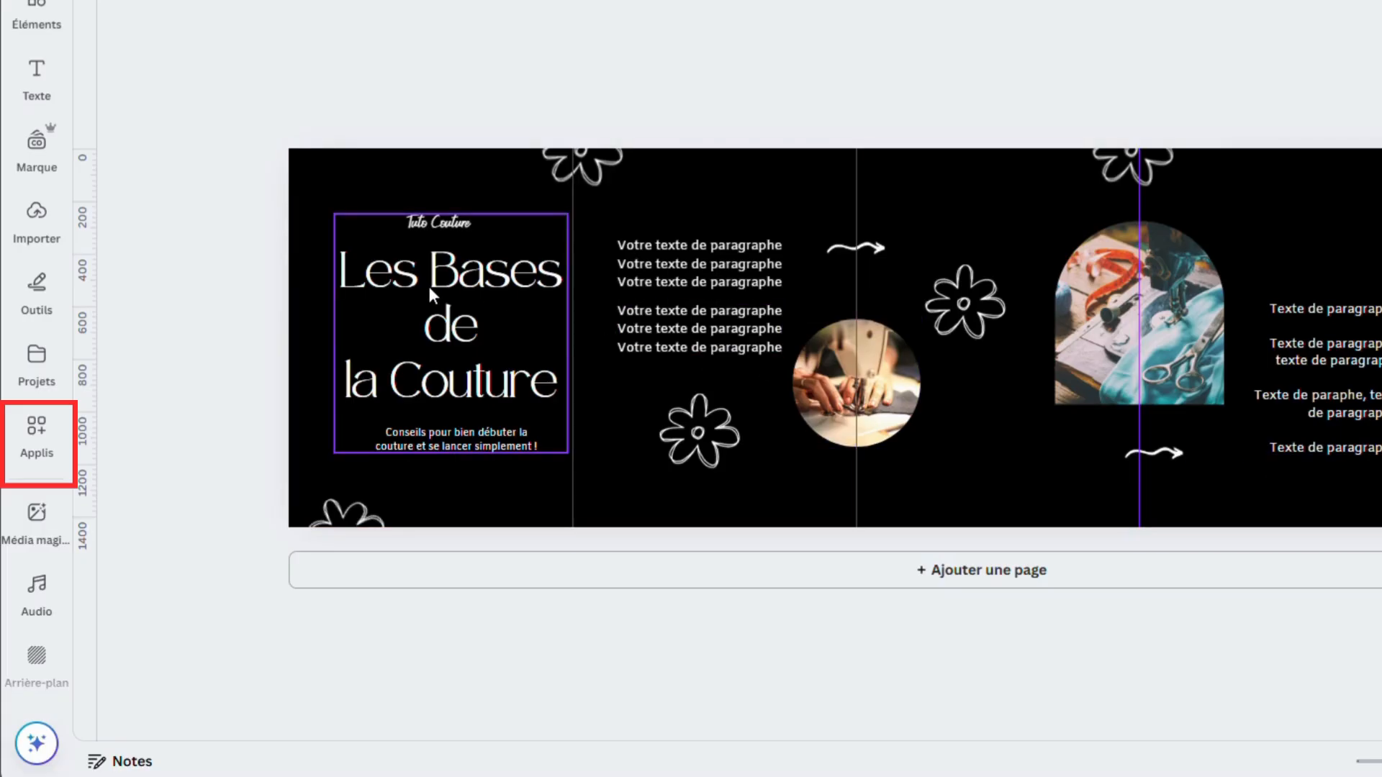
Step: Search the apps for "split" and open the Image Splitter app
{"action": "left_click", "coordinate": [39, 440]}
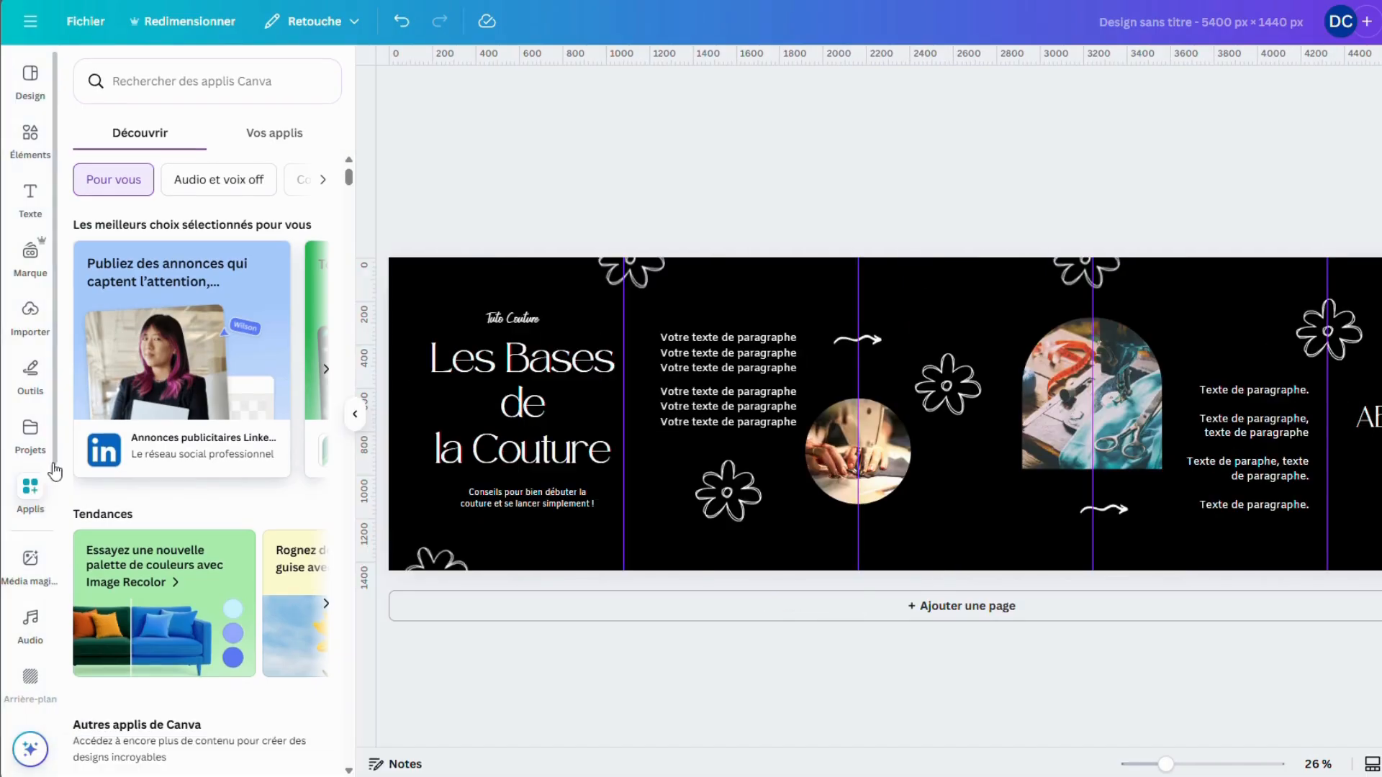
{"action": "left_click", "coordinate": [276, 85]}
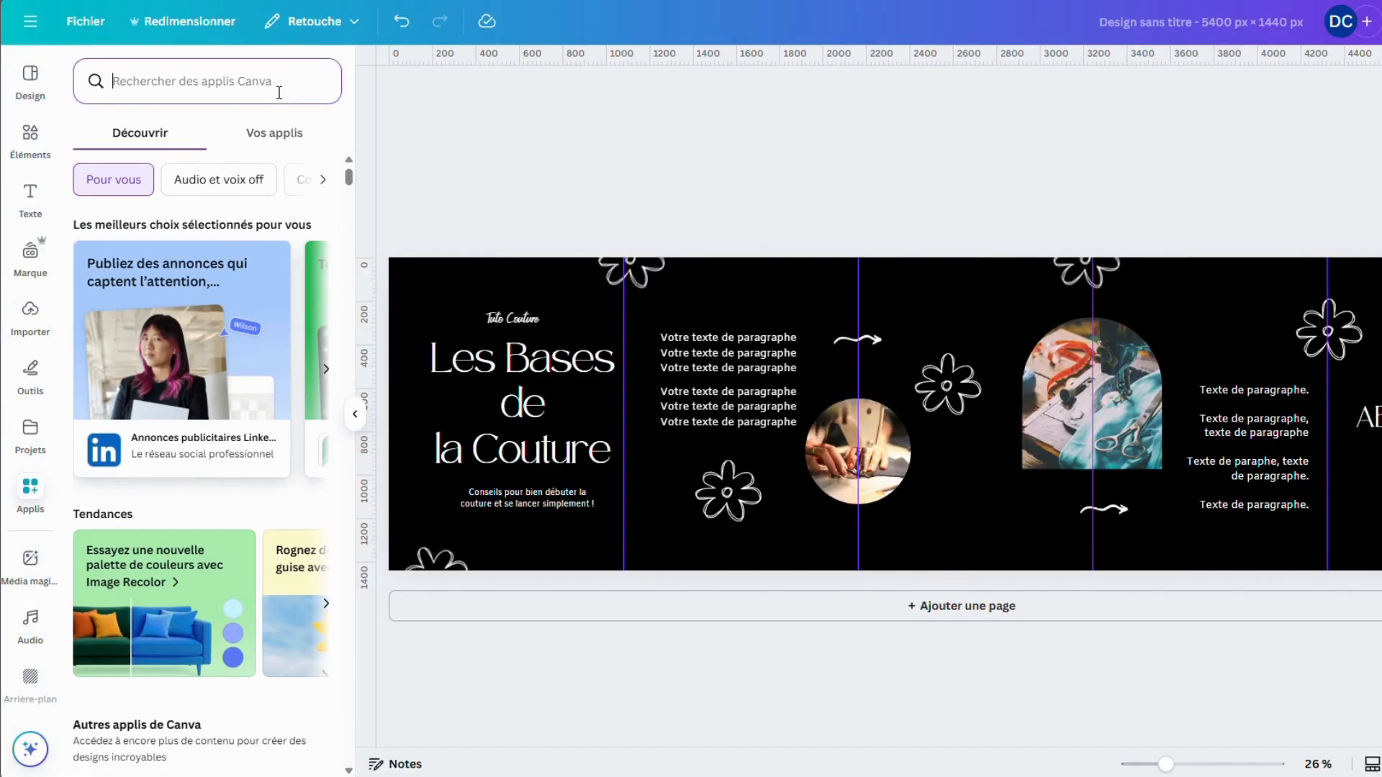
{"action": "type", "text": "spl"}
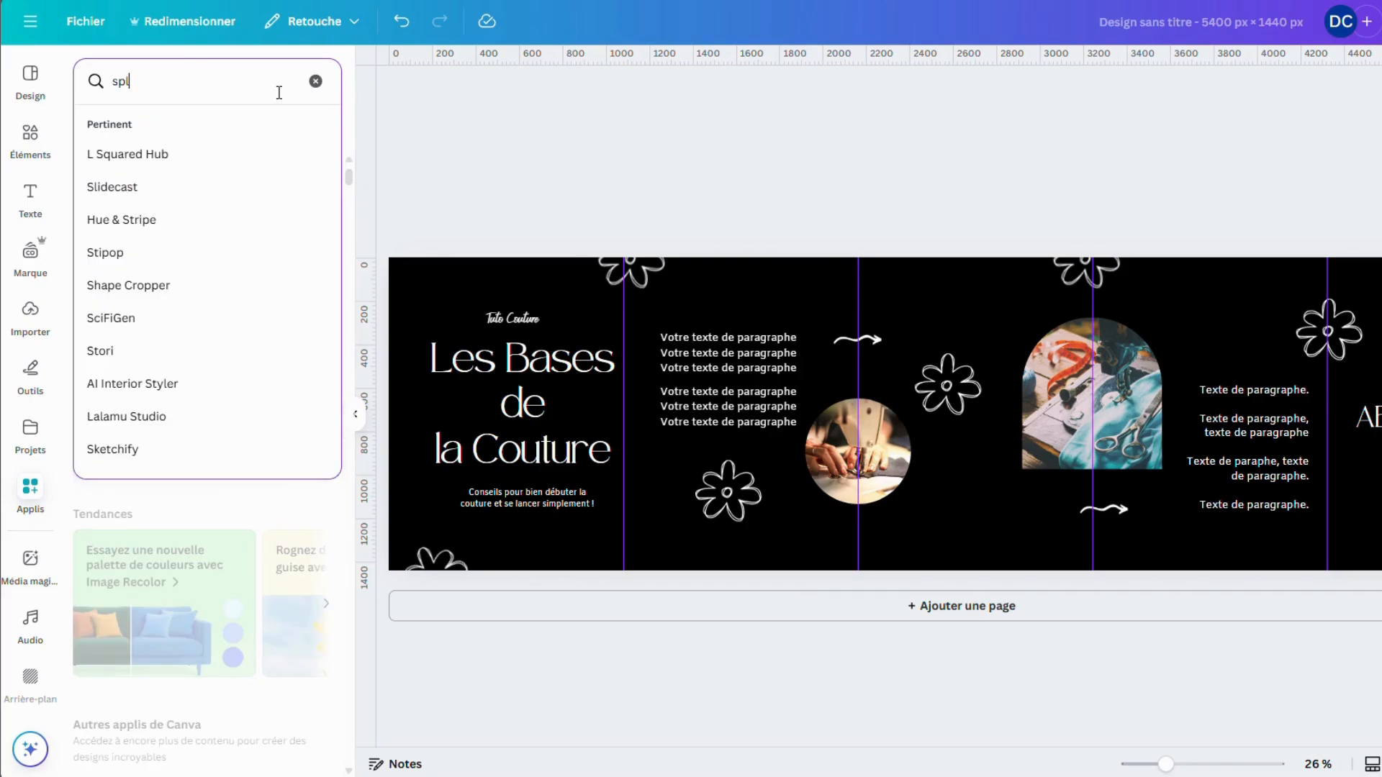
{"action": "type", "text": "it"}
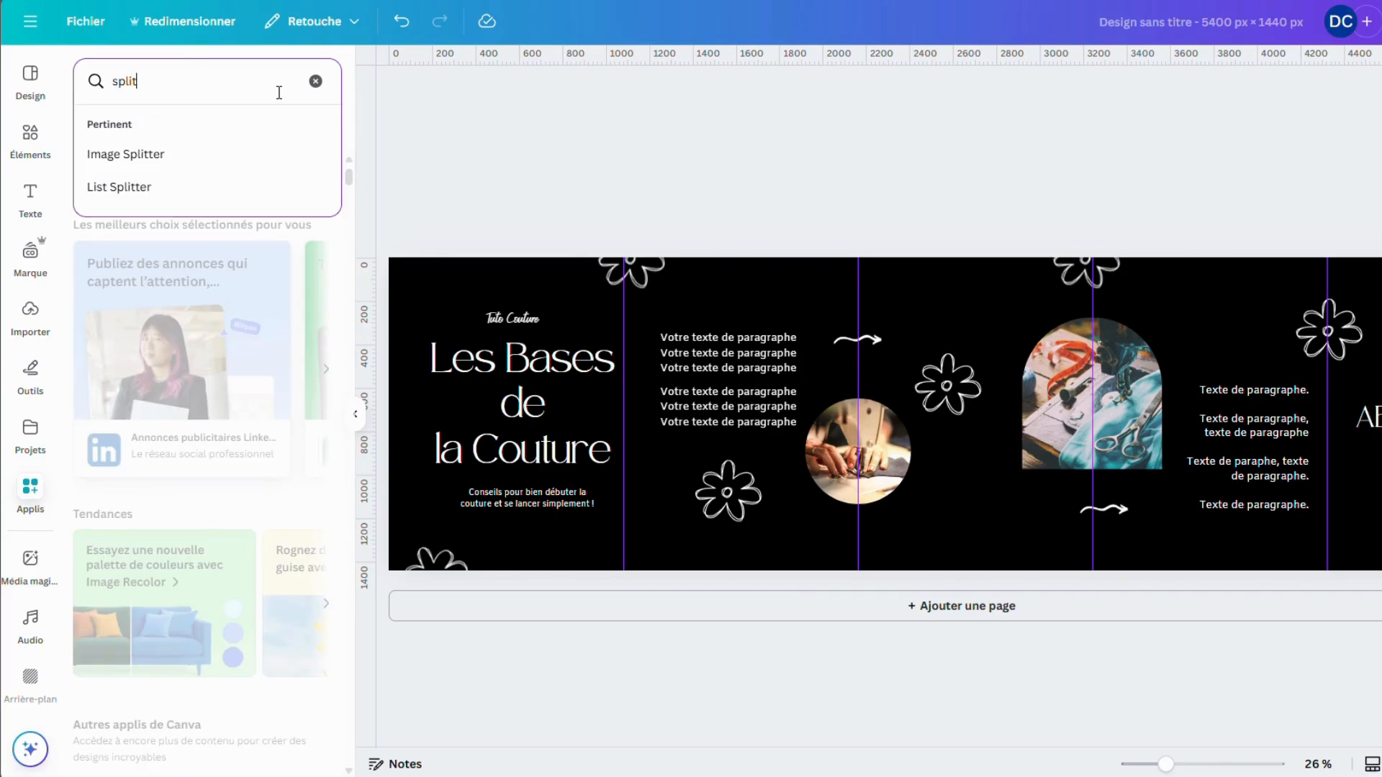
{"action": "key", "text": "Return"}
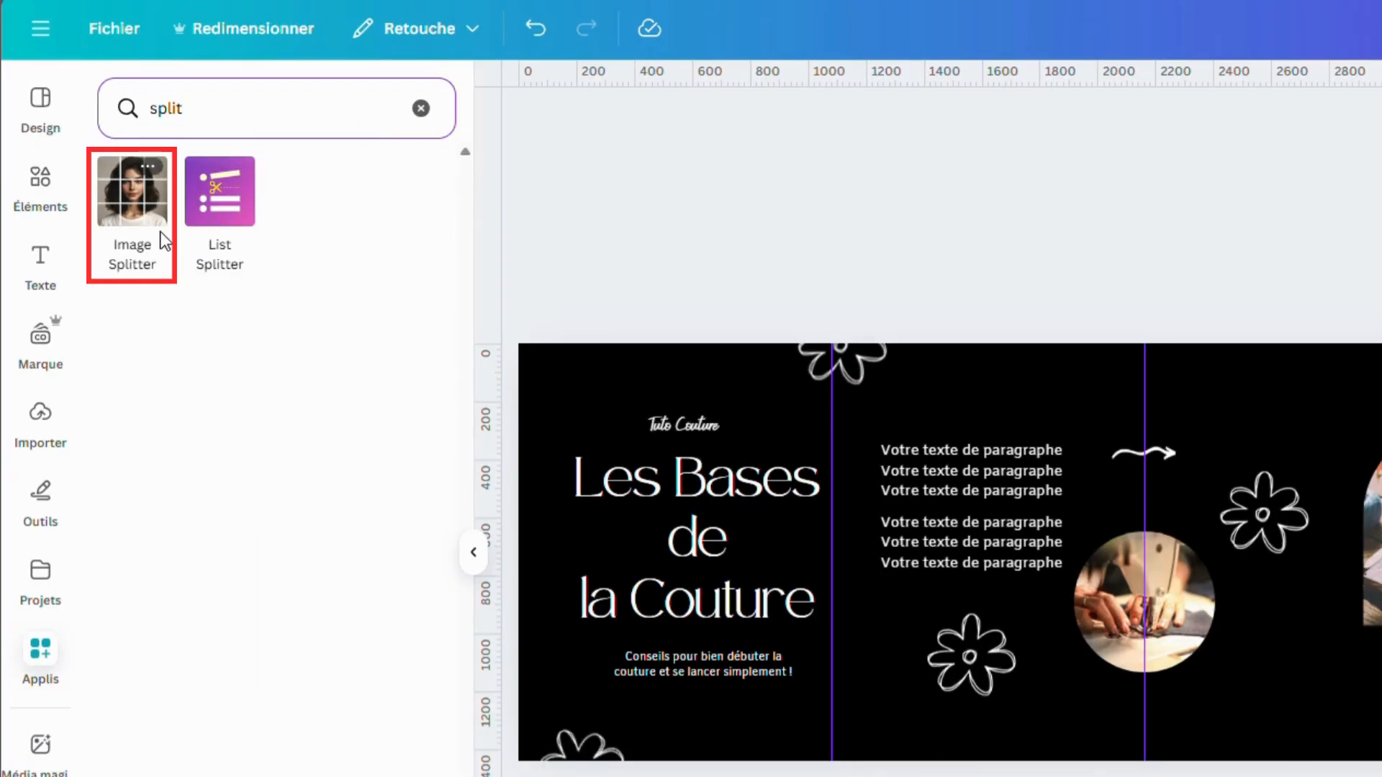
{"action": "left_click", "coordinate": [139, 218]}
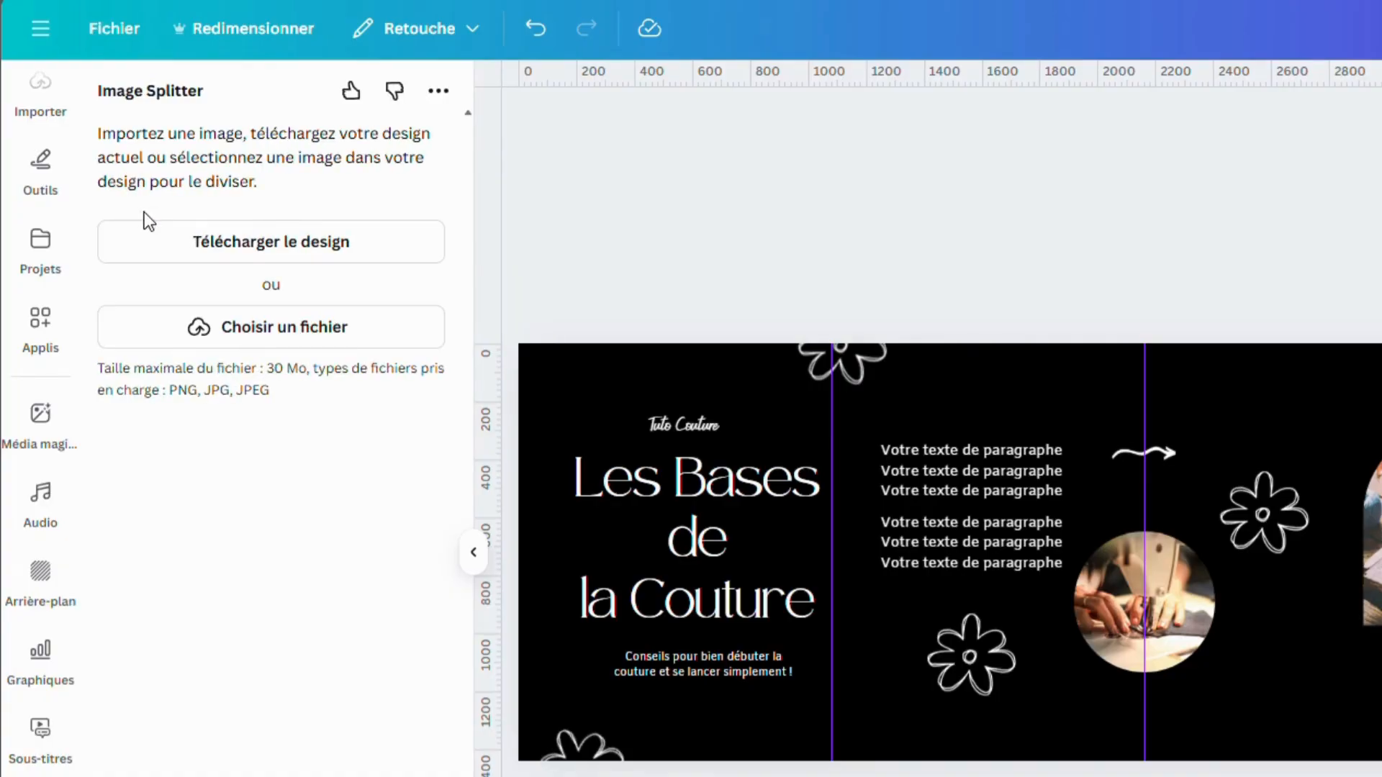
Step: Load the current design into Image Splitter as a PNG at size 3.125
{"action": "left_click", "coordinate": [331, 264]}
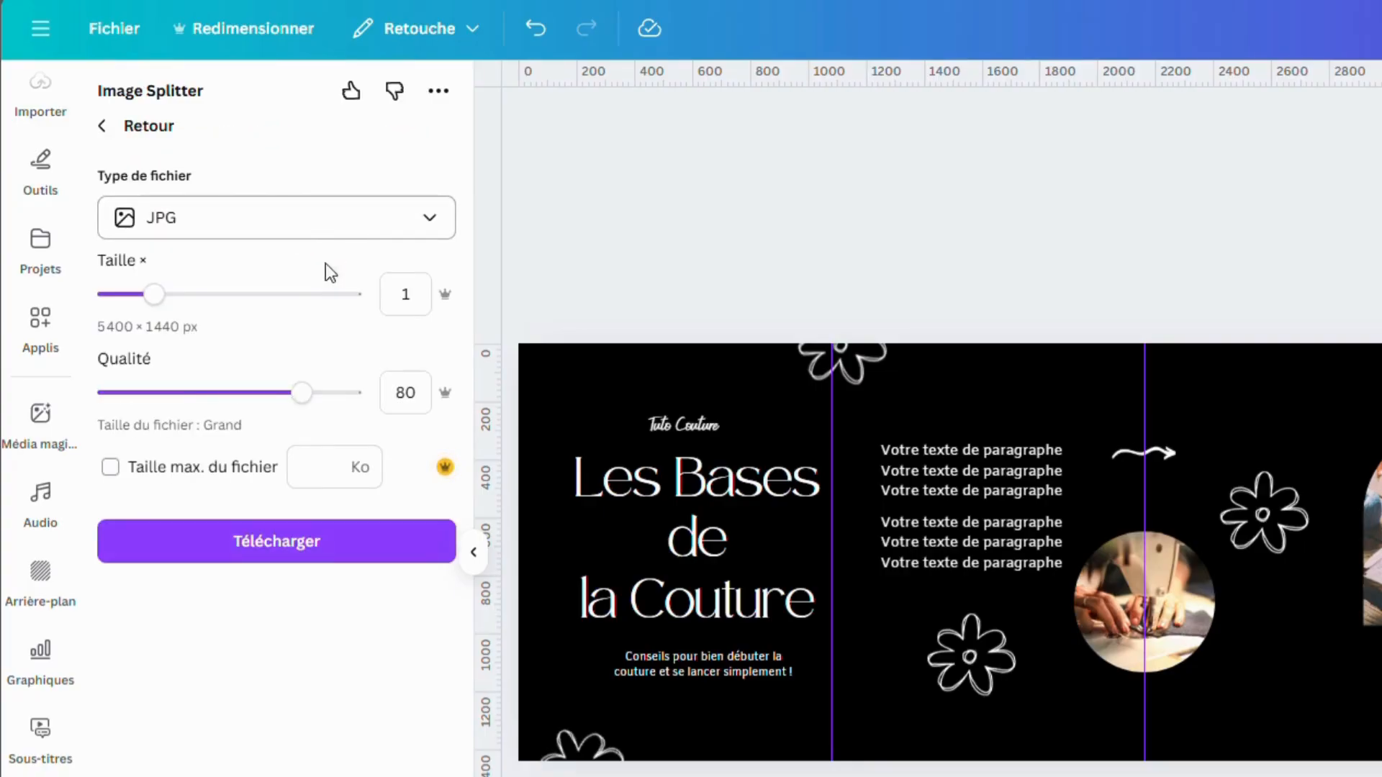
{"action": "left_click", "coordinate": [433, 232]}
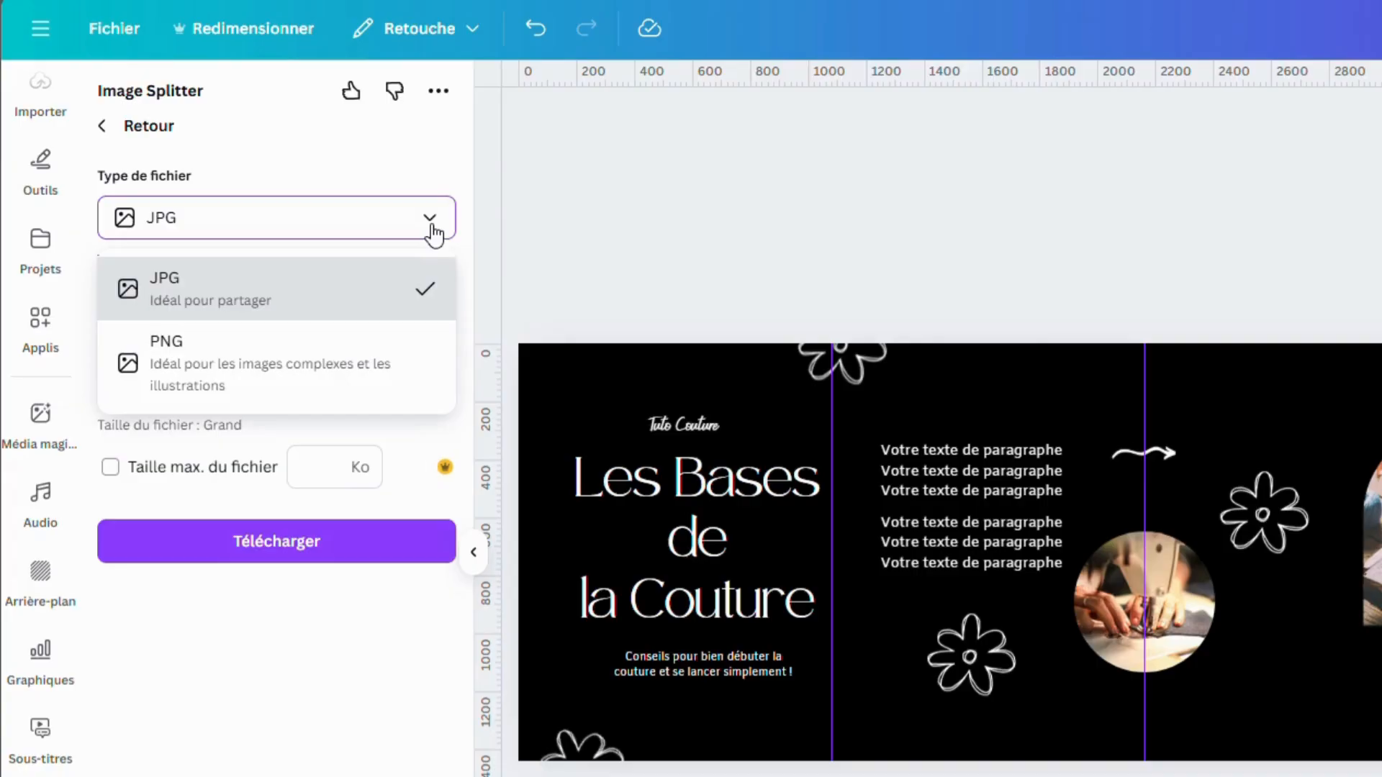
{"action": "left_click", "coordinate": [276, 355]}
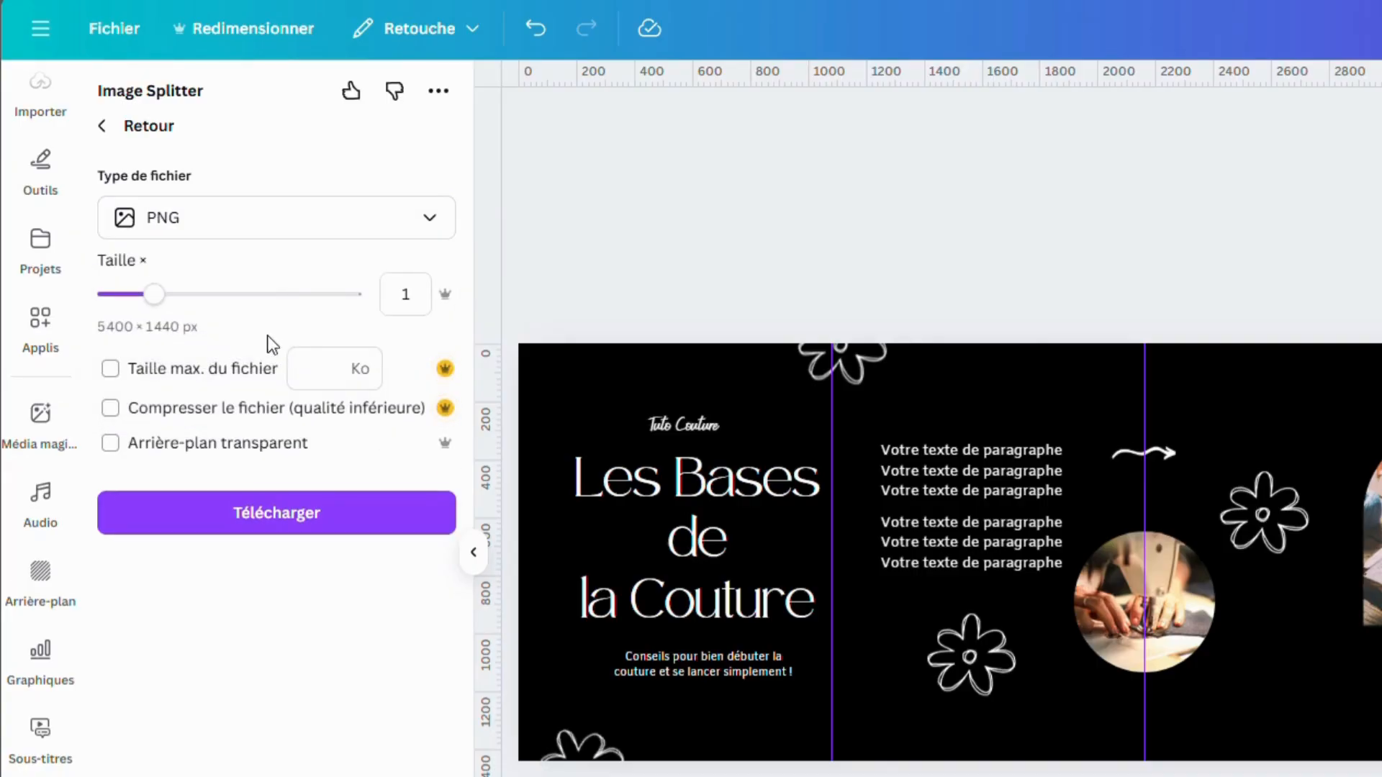
{"action": "left_click_drag", "start_coordinate": [154, 295], "coordinate": [391, 333]}
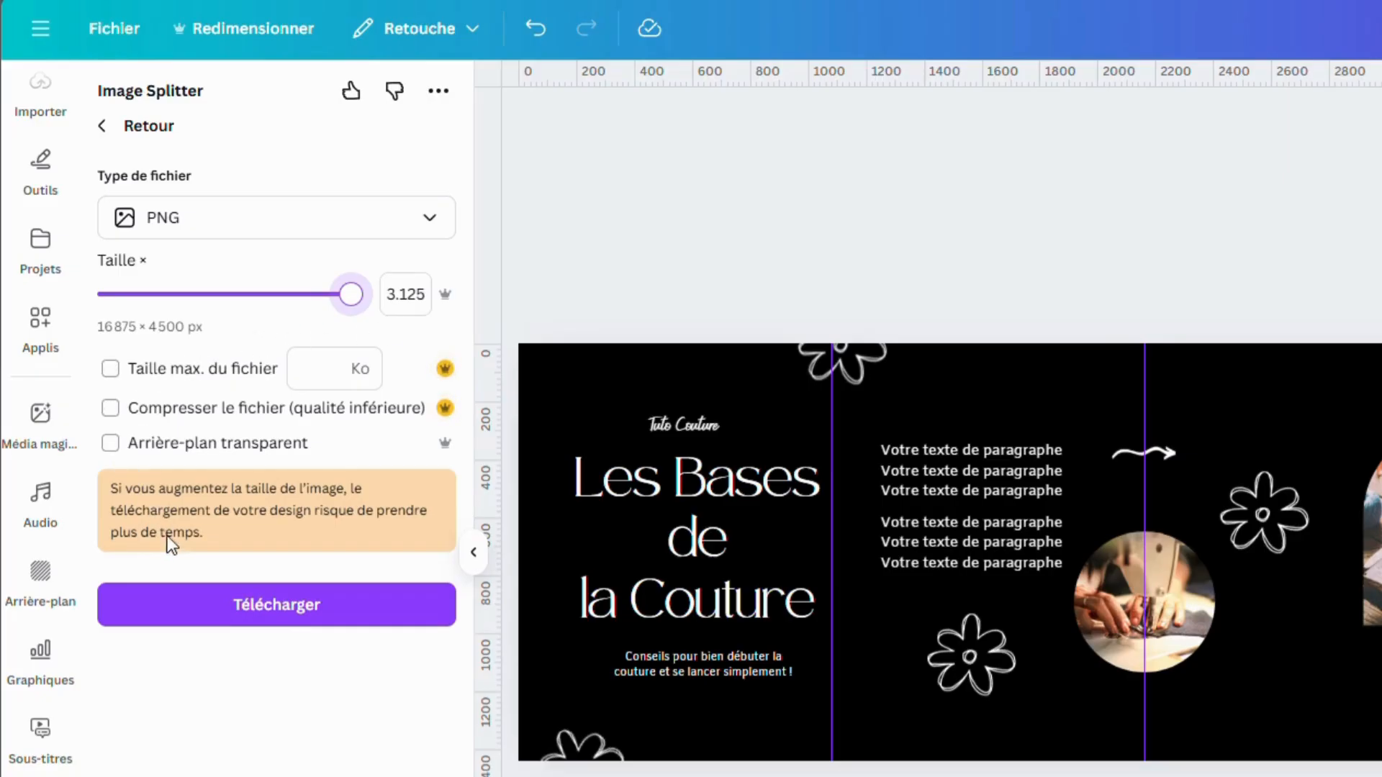
{"action": "left_click", "coordinate": [245, 604]}
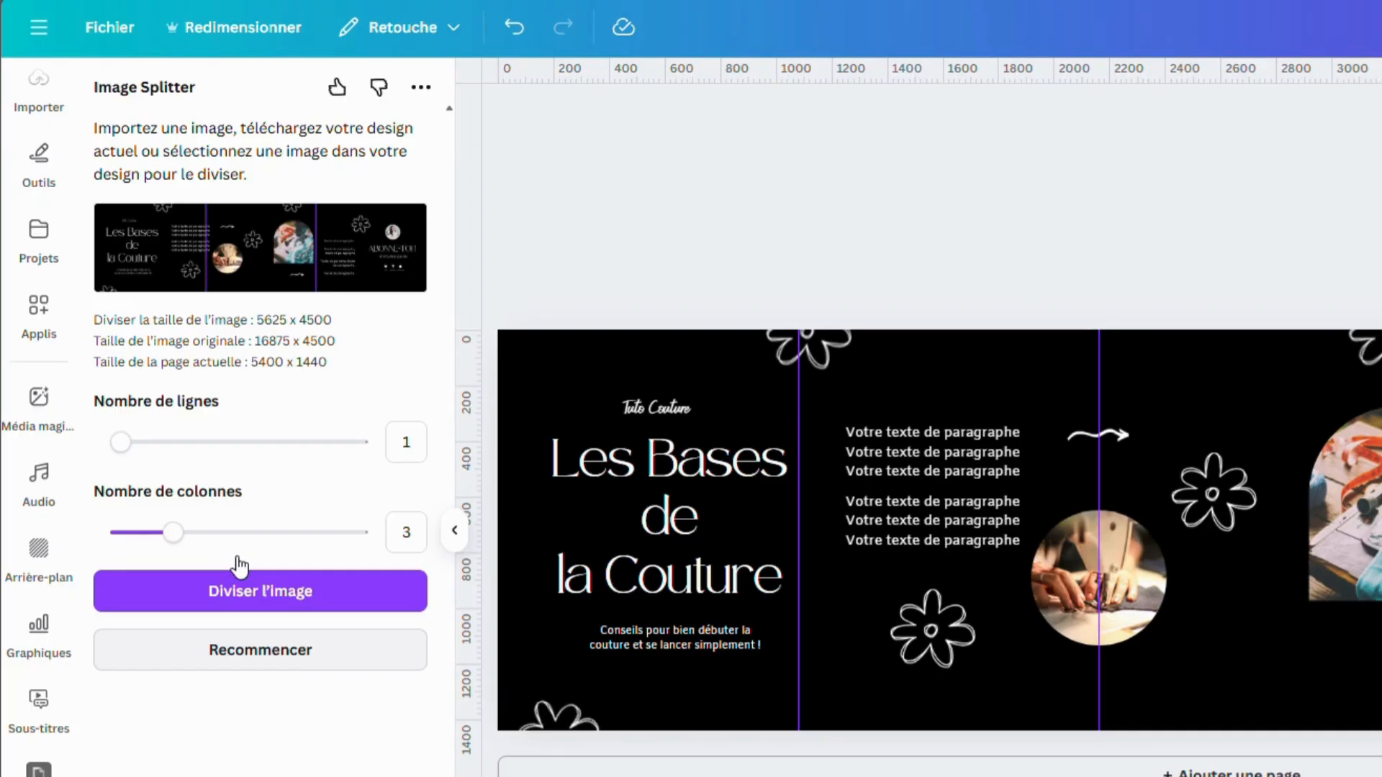
Step: Split the loaded carousel image into 1 row and 5 columns and review the resulting slices
{"action": "left_click_drag", "start_coordinate": [179, 541], "coordinate": [225, 540]}
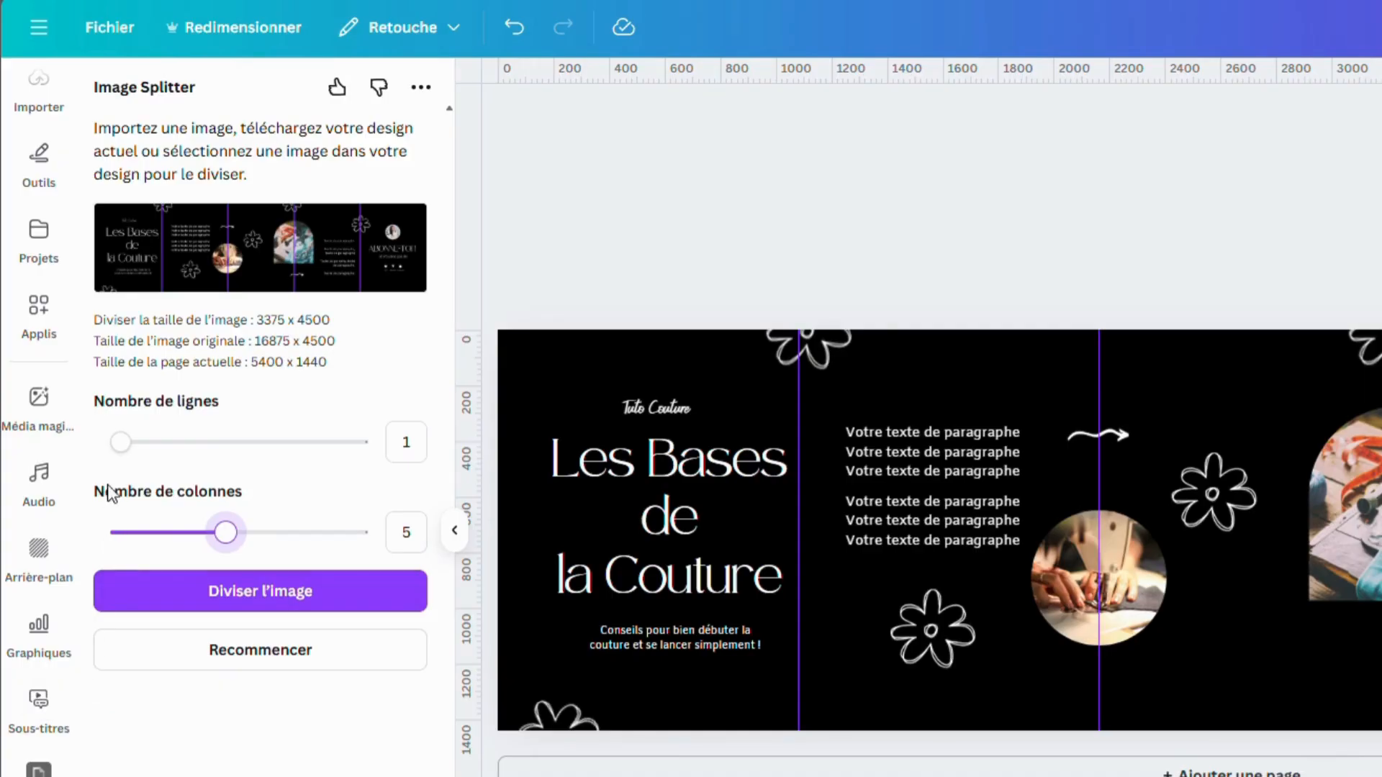
{"action": "mouse_move", "coordinate": [123, 441]}
{"action": "left_mouse_down"}
{"action": "mouse_move", "coordinate": [197, 456]}
{"action": "mouse_move", "coordinate": [156, 460]}
{"action": "mouse_move", "coordinate": [120, 442]}
{"action": "left_mouse_up"}
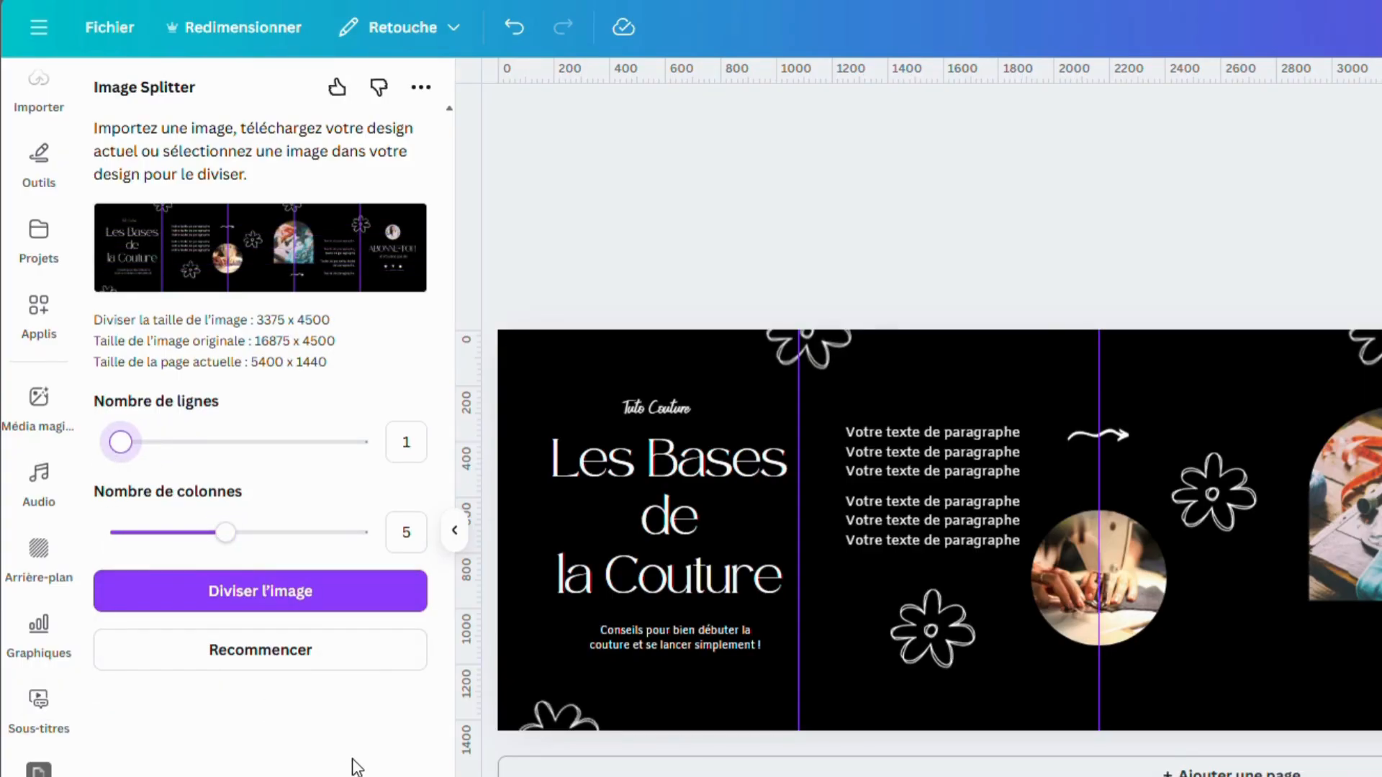
{"action": "left_click", "coordinate": [291, 609]}
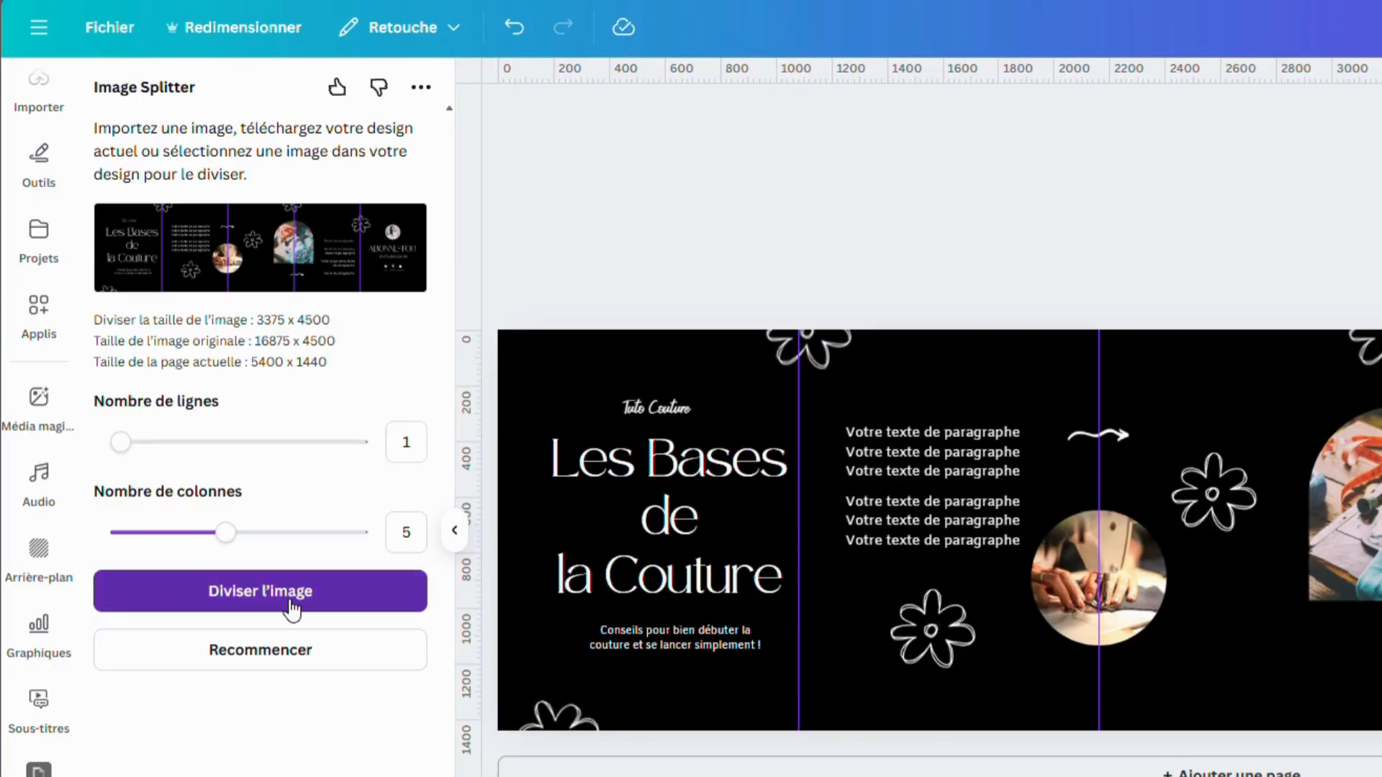
{"action": "left_click", "coordinate": [251, 606]}
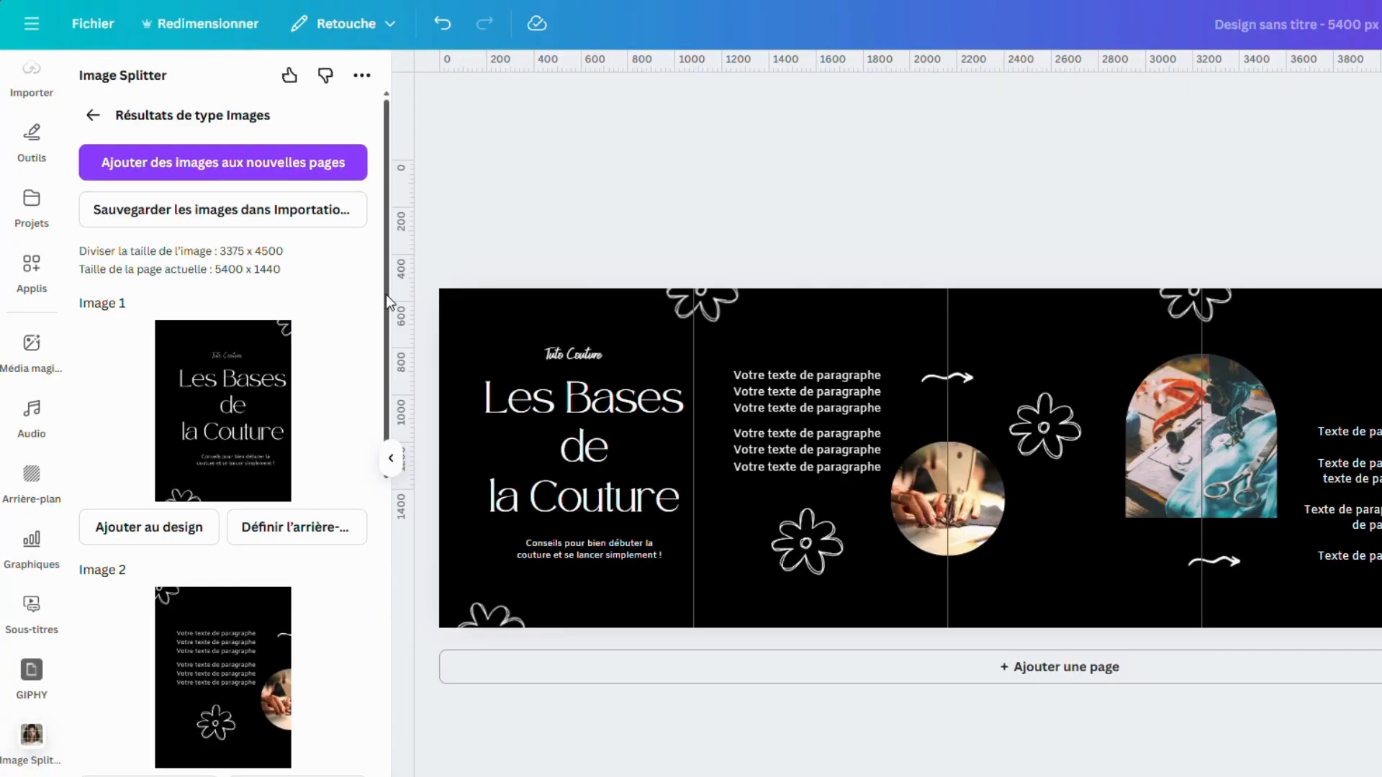
{"action": "scroll", "coordinate": [386, 295], "scroll_direction": "down", "scroll_amount": 3}
{"action": "scroll", "coordinate": [386, 295], "scroll_direction": "down", "scroll_amount": 2}
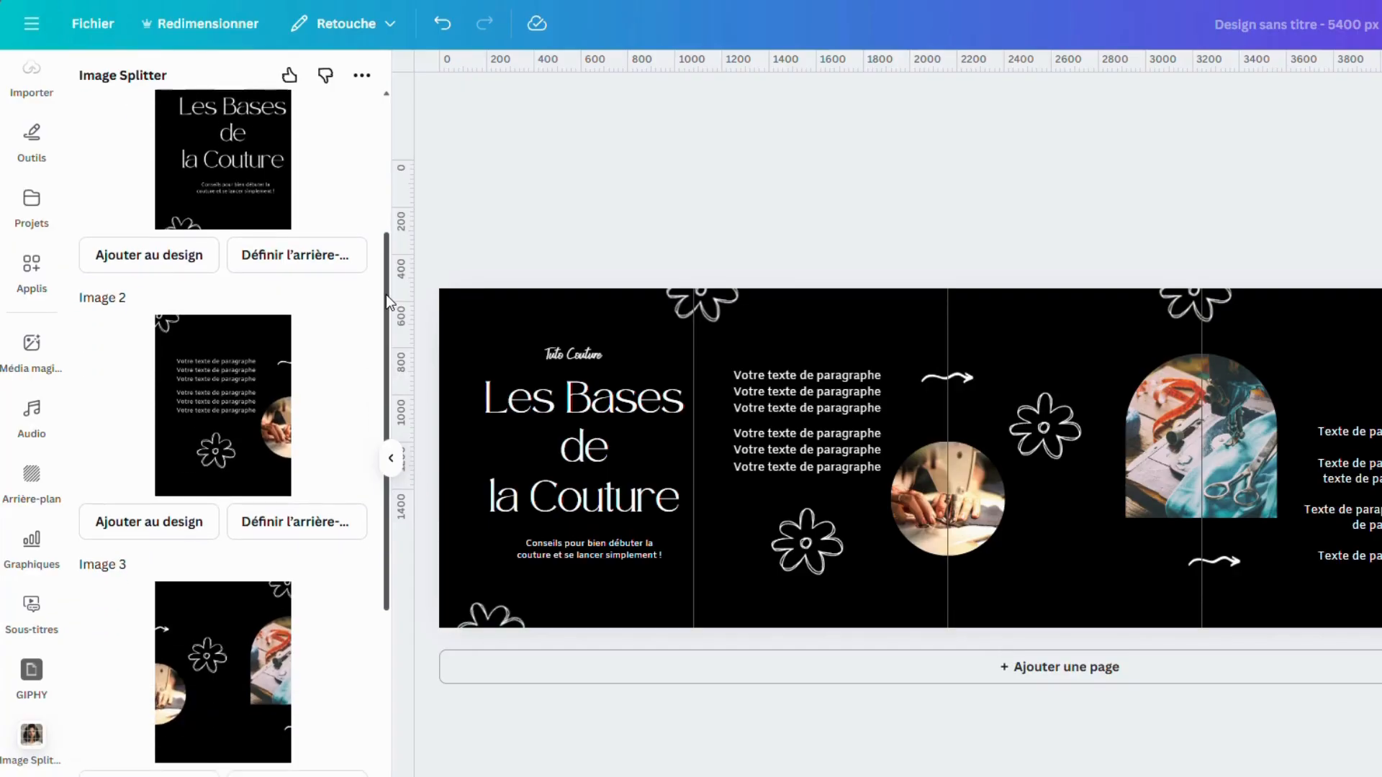
{"action": "scroll", "coordinate": [386, 295], "scroll_direction": "down", "scroll_amount": 4}
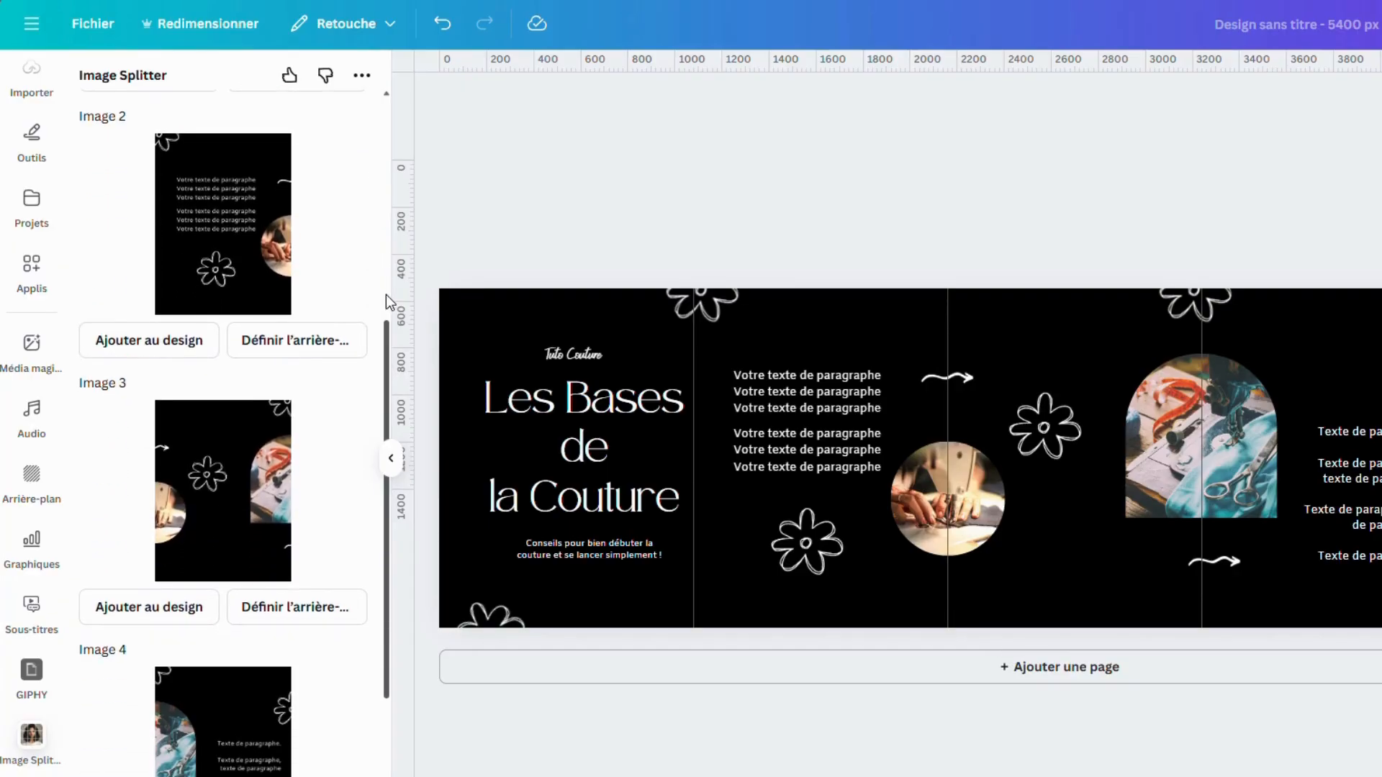
Step: Add a new Publication Instagram (4:5) page below the carousel page
{"action": "scroll", "coordinate": [385, 295], "scroll_direction": "down", "scroll_amount": 3}
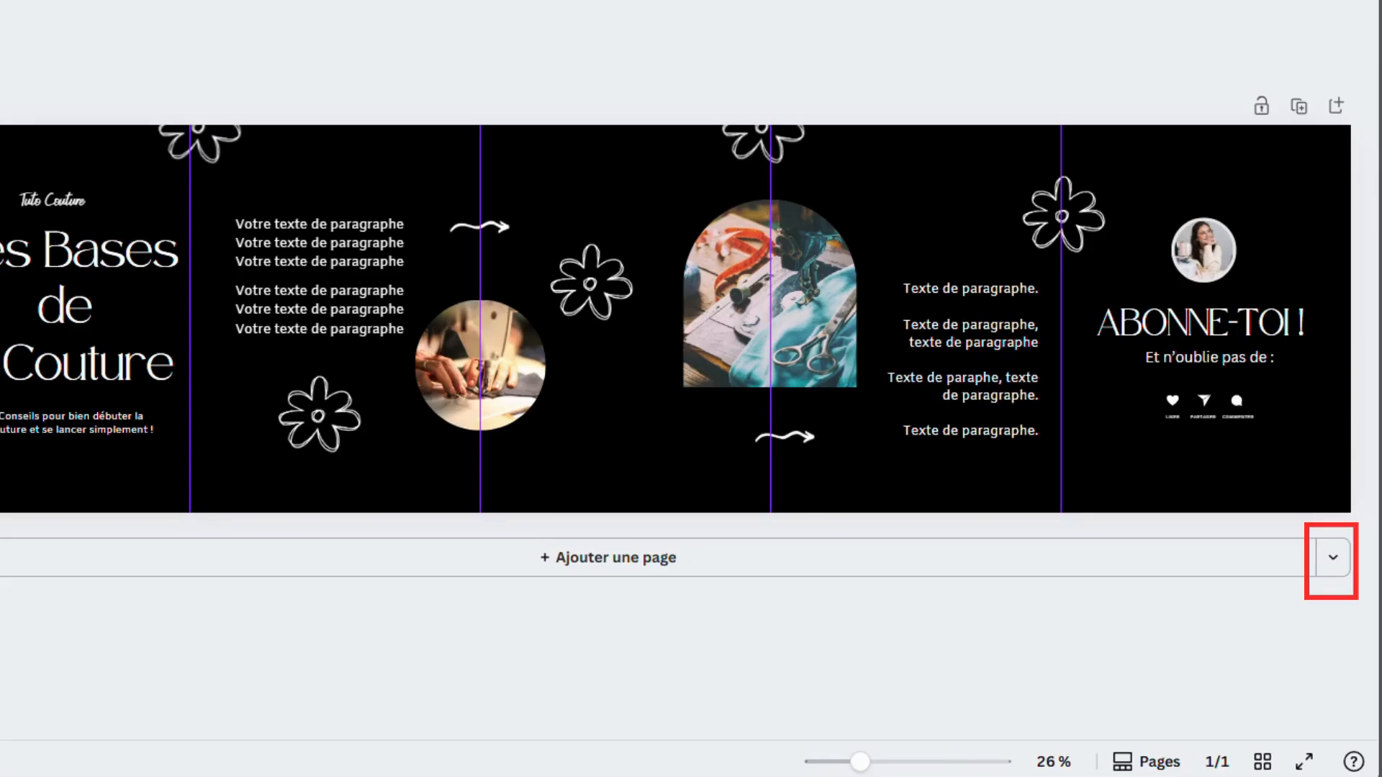
{"action": "left_click", "coordinate": [1340, 574]}
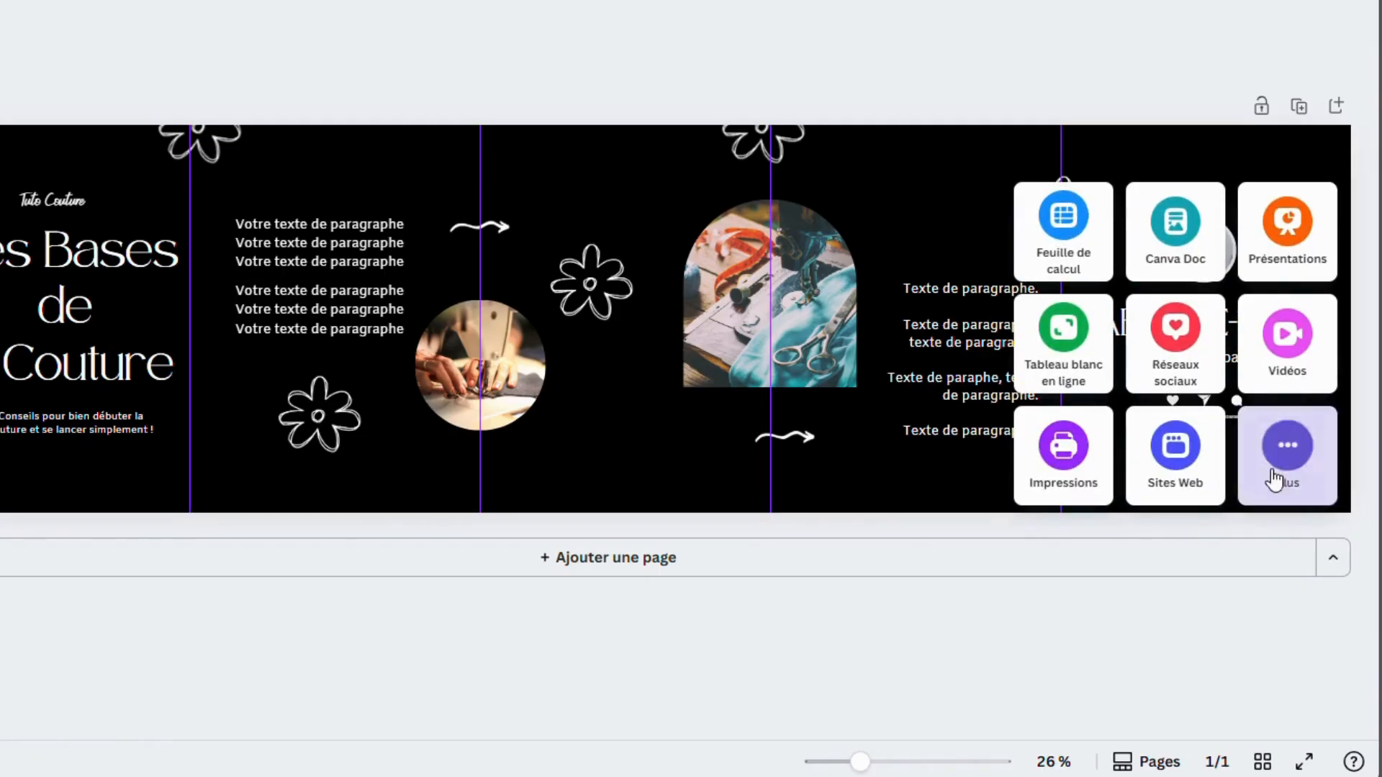
{"action": "left_click", "coordinate": [1198, 381]}
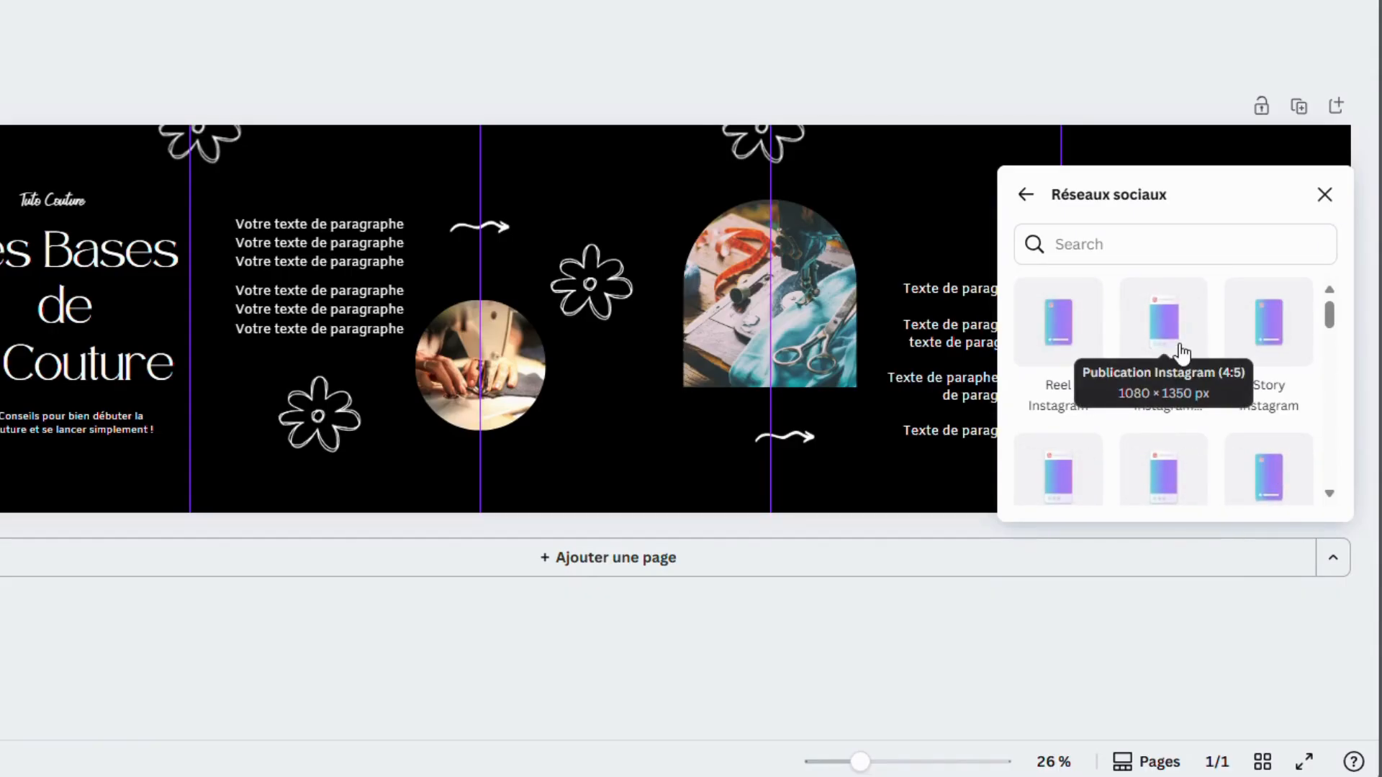
{"action": "left_click", "coordinate": [1163, 324]}
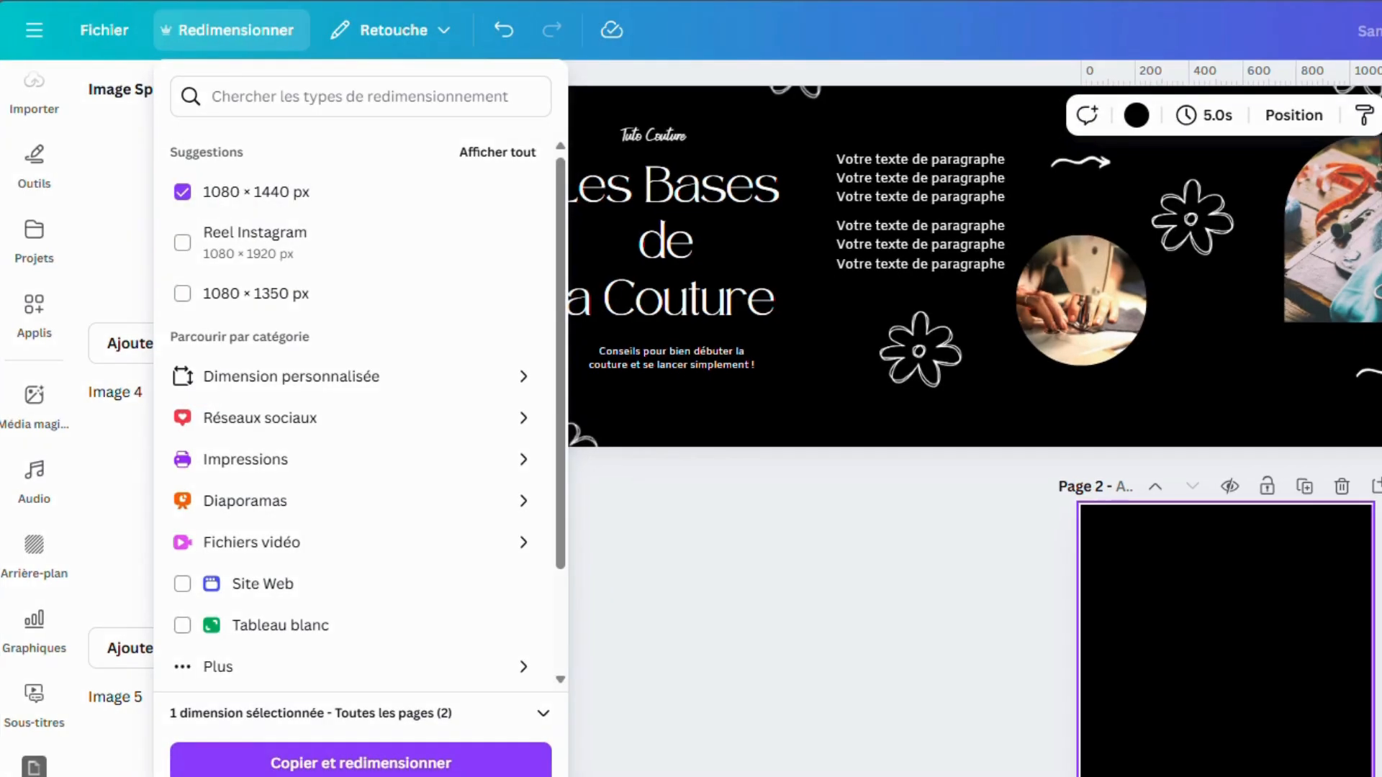
Step: Resize only page 2 to 1080 × 1440 px within the current design, excluding page 1
{"action": "left_click", "coordinate": [545, 717]}
{"action": "left_click", "coordinate": [535, 711]}
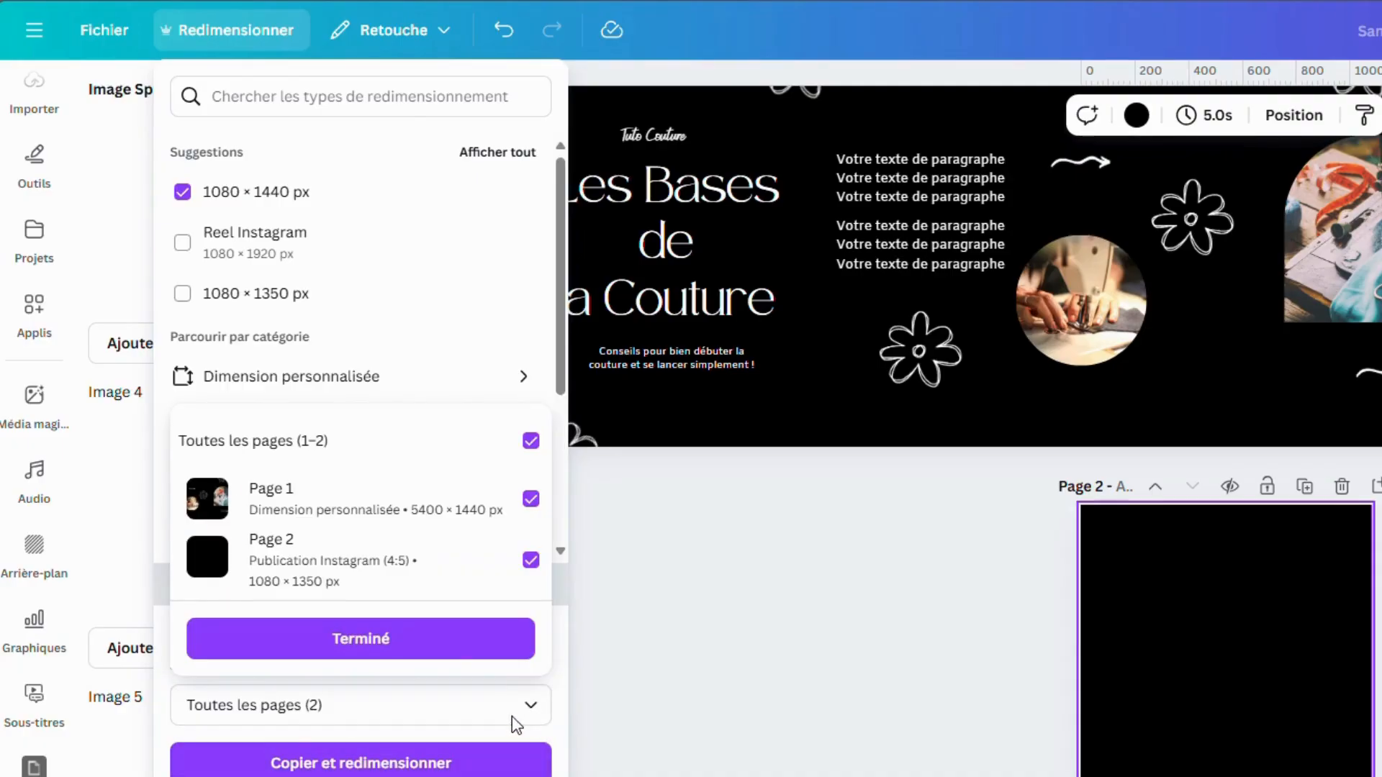
{"action": "left_click", "coordinate": [531, 498]}
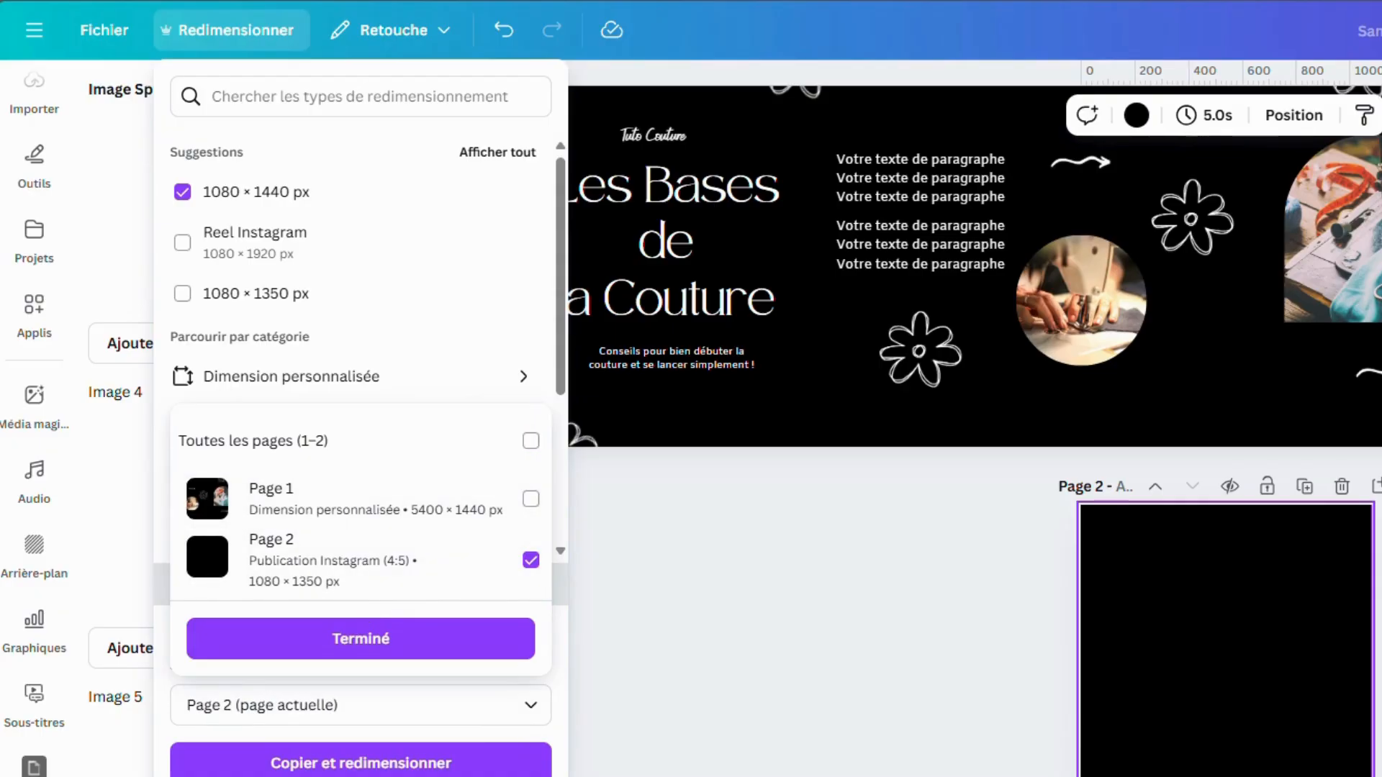
{"action": "left_click", "coordinate": [442, 769]}
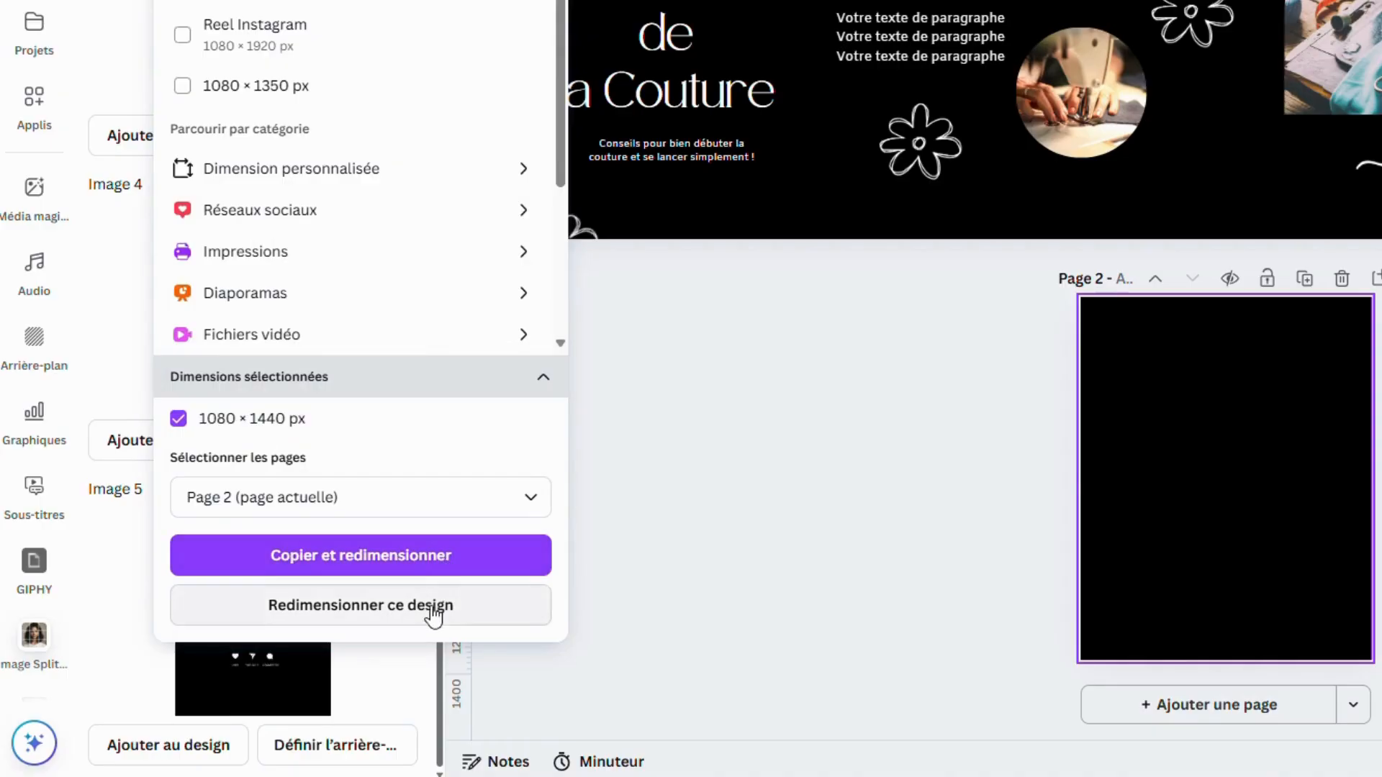
{"action": "left_click", "coordinate": [431, 618]}
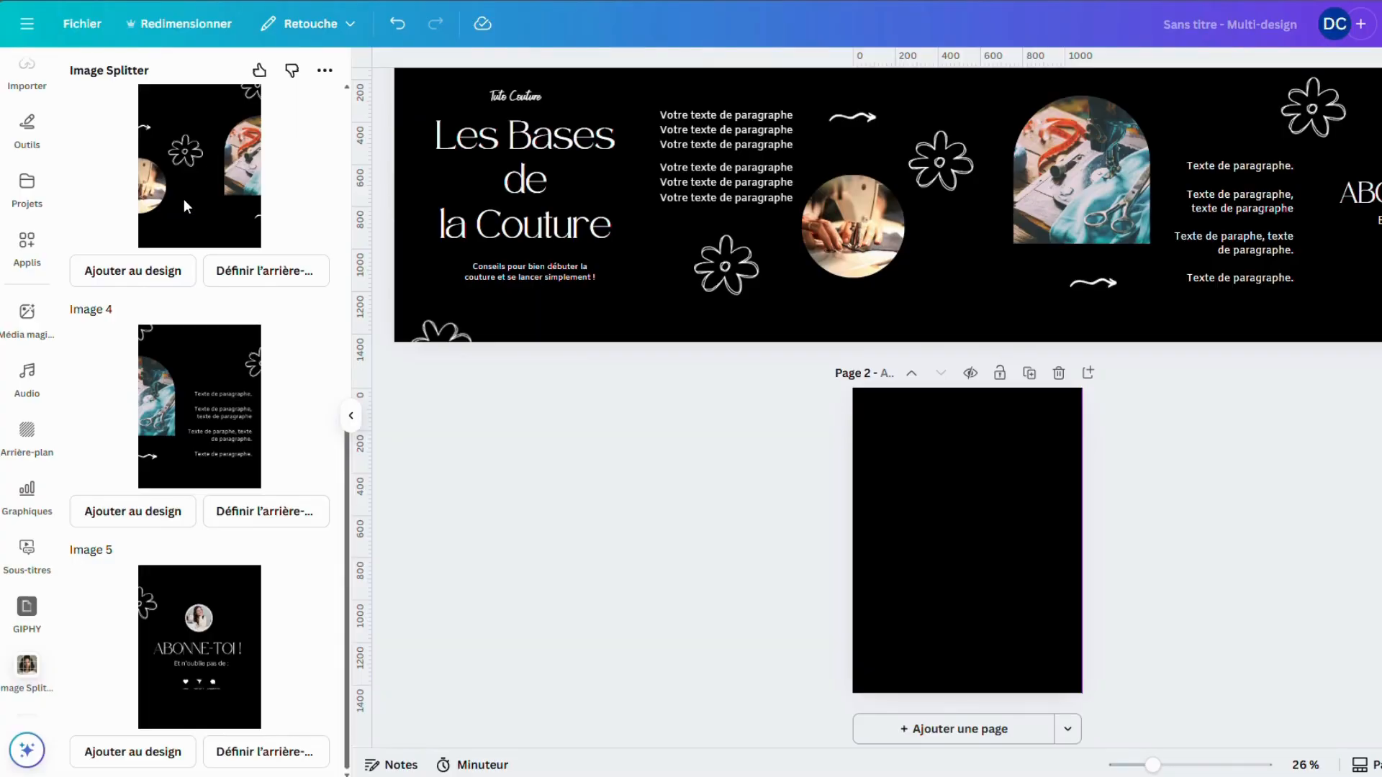
Step: Place the Image 3 slice on page 2 and enlarge it to fill the whole page
{"action": "left_click", "coordinate": [184, 199]}
{"action": "left_click_drag", "start_coordinate": [992, 552], "coordinate": [994, 556]}
{"action": "left_click_drag", "start_coordinate": [924, 482], "coordinate": [852, 386]}
{"action": "left_click_drag", "start_coordinate": [1016, 605], "coordinate": [1080, 692]}
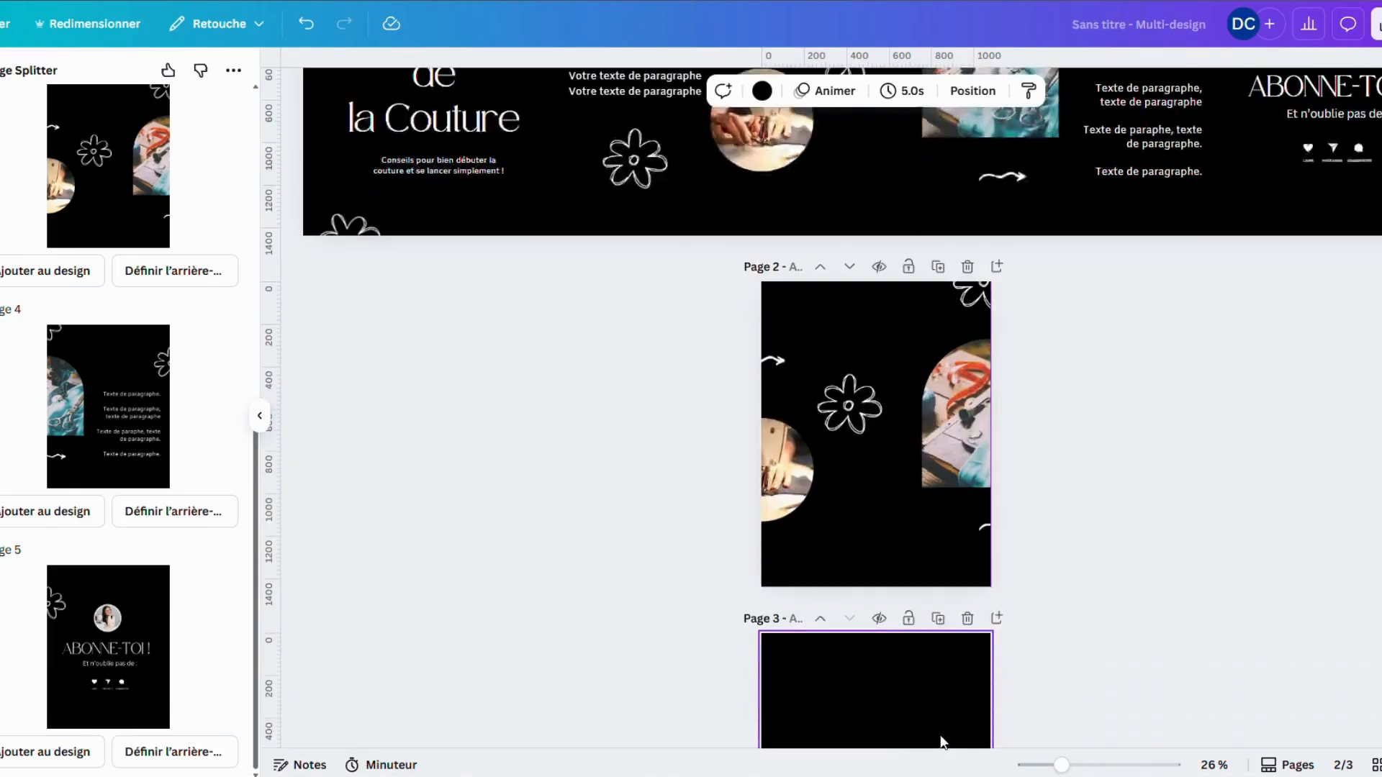
Step: Place the Image 4 slice on page 3 and the Image 5 slice on a new page 4, enlarging each to fill its page
{"action": "left_click", "coordinate": [97, 421]}
{"action": "left_click_drag", "start_coordinate": [921, 602], "coordinate": [991, 696]}
{"action": "left_click", "coordinate": [878, 730]}
{"action": "left_click", "coordinate": [113, 660]}
{"action": "left_click_drag", "start_coordinate": [830, 480], "coordinate": [762, 390]}
{"action": "left_click_drag", "start_coordinate": [922, 602], "coordinate": [992, 694]}
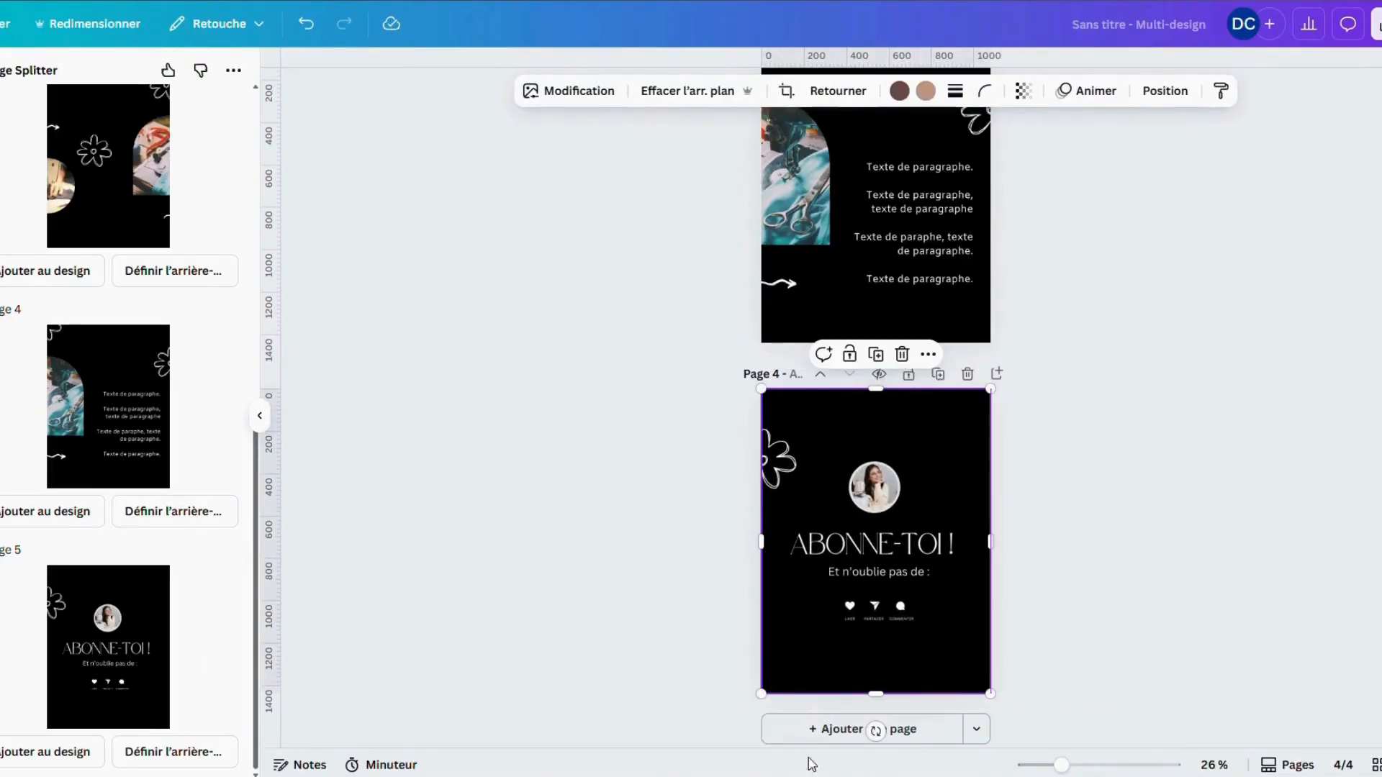
Step: Review the full carousel and each individual slice page, checking that the cut elements continue from one page to the next
{"action": "scroll", "coordinate": [919, 661], "scroll_direction": "up", "scroll_amount": 10}
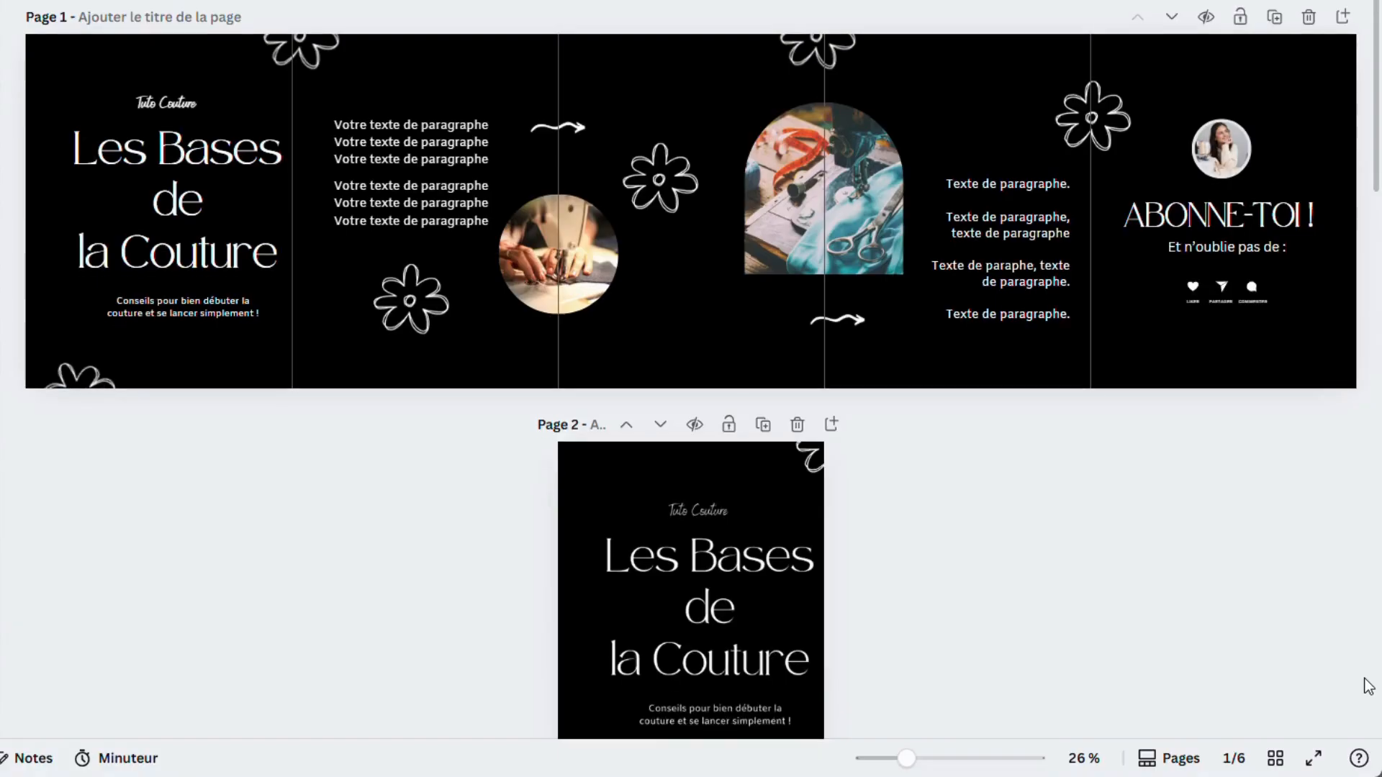
{"action": "scroll", "coordinate": [1368, 686], "scroll_direction": "down", "scroll_amount": 5}
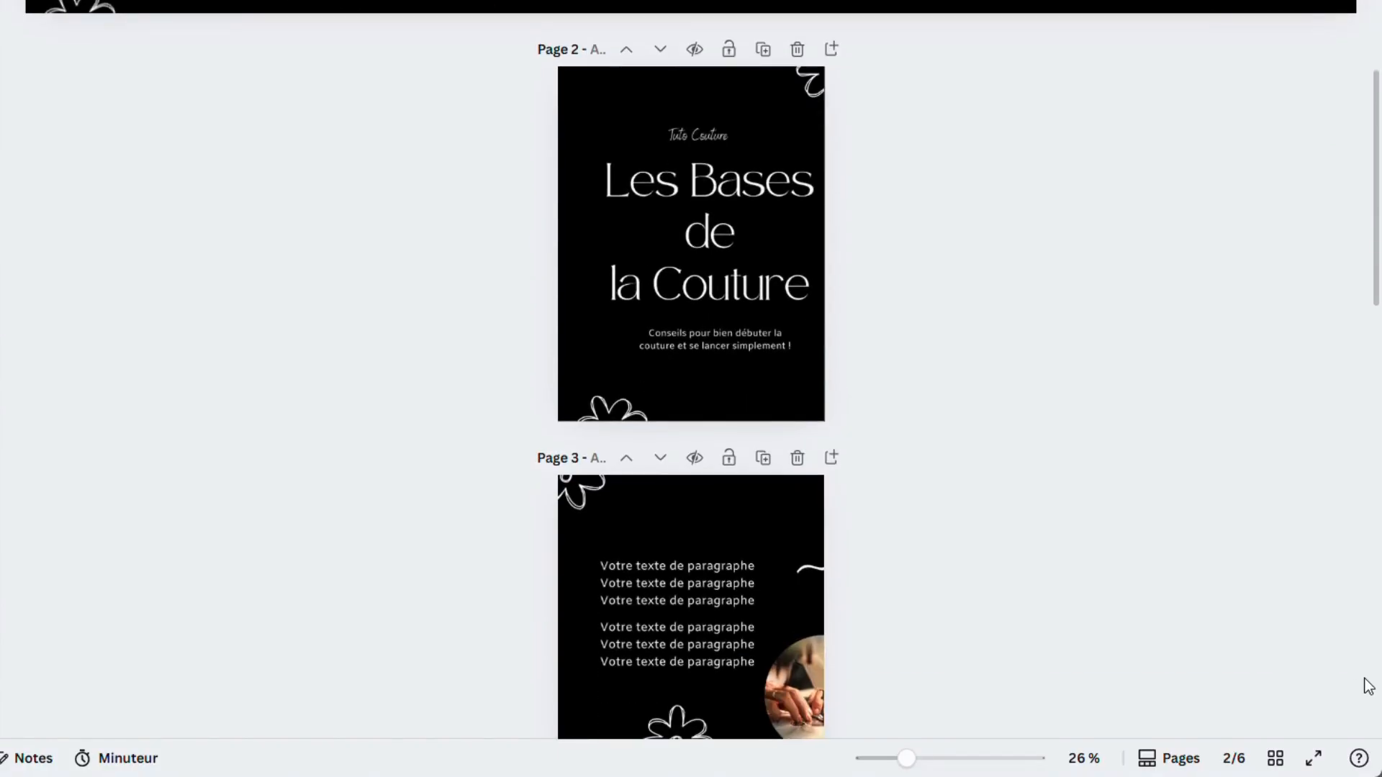
{"action": "scroll", "coordinate": [1368, 686], "scroll_direction": "down", "scroll_amount": 5}
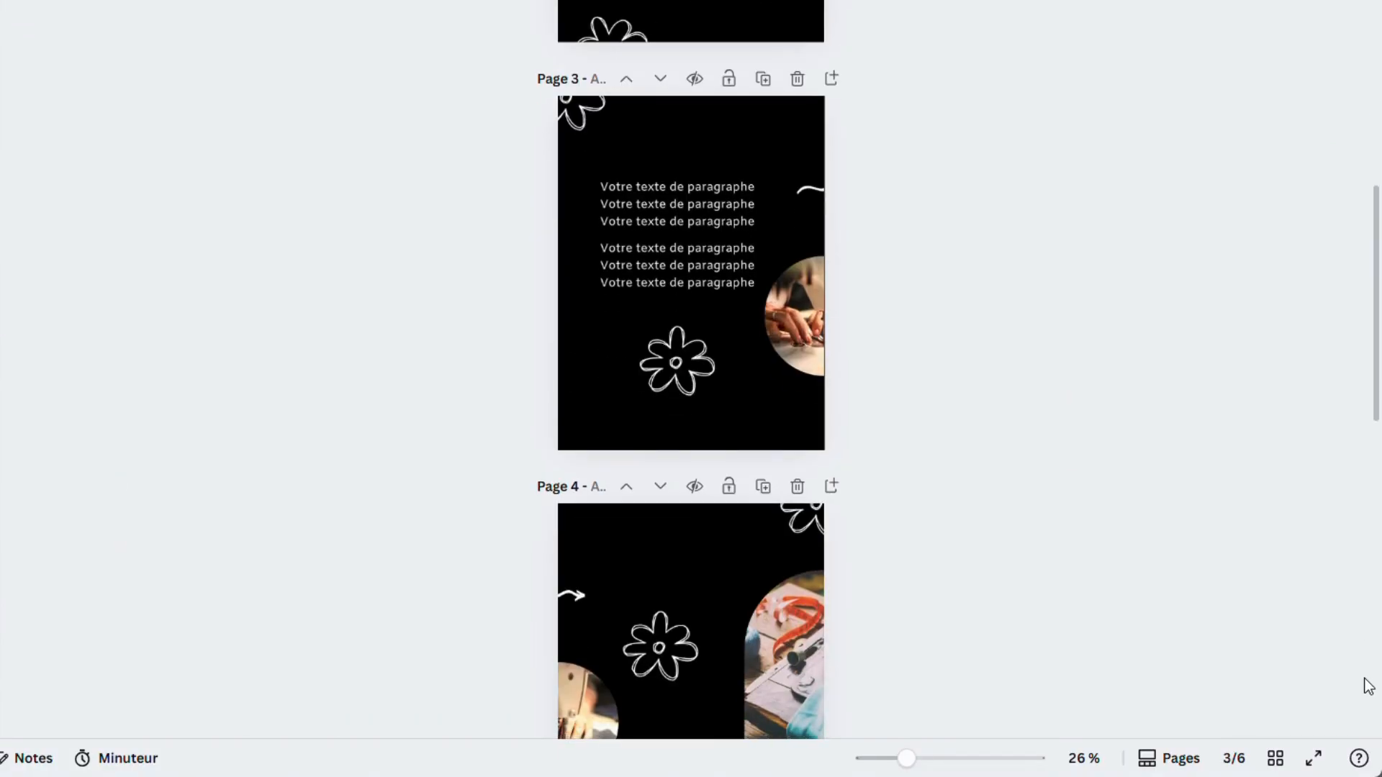
{"action": "scroll", "coordinate": [1368, 686], "scroll_direction": "down", "scroll_amount": 3}
{"action": "scroll", "coordinate": [1368, 685], "scroll_direction": "down", "scroll_amount": 10}
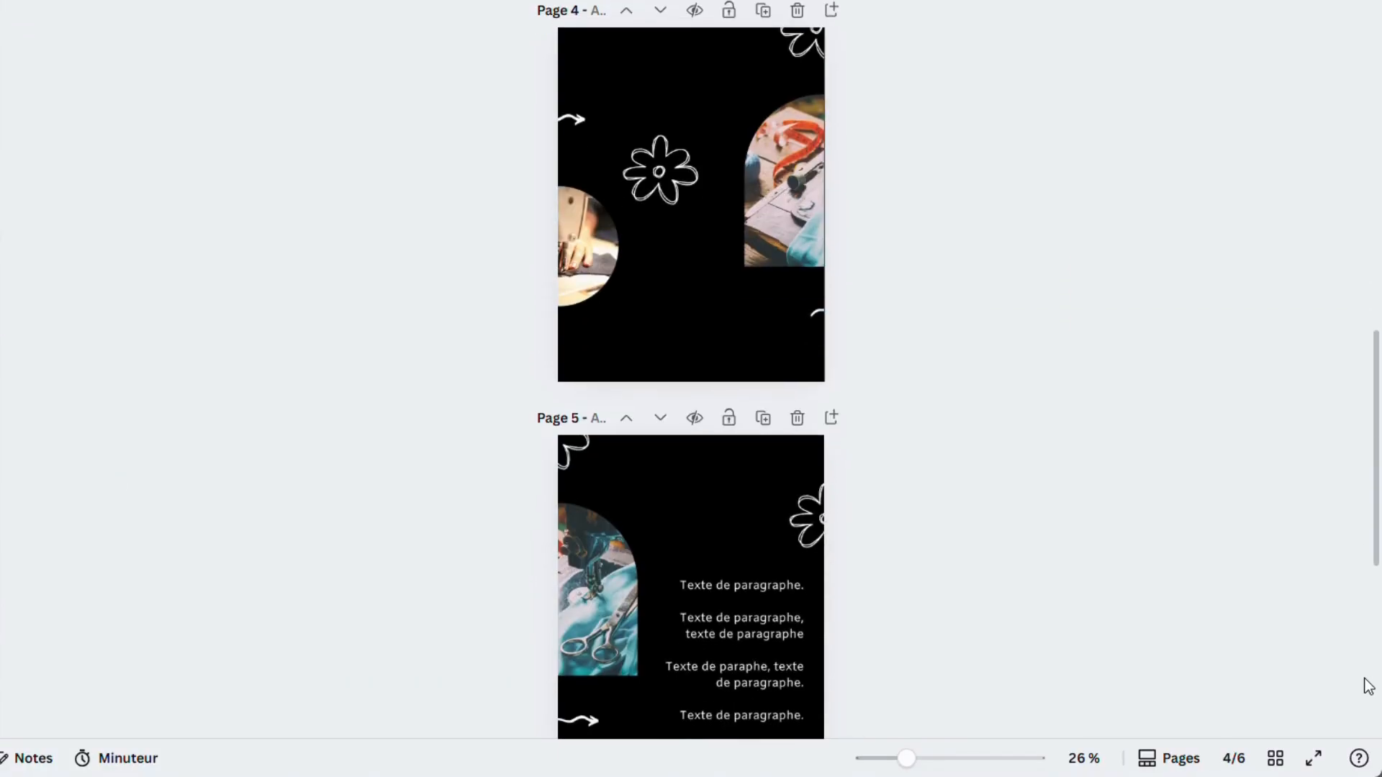
{"action": "scroll", "coordinate": [1367, 686], "scroll_direction": "down", "scroll_amount": 1}
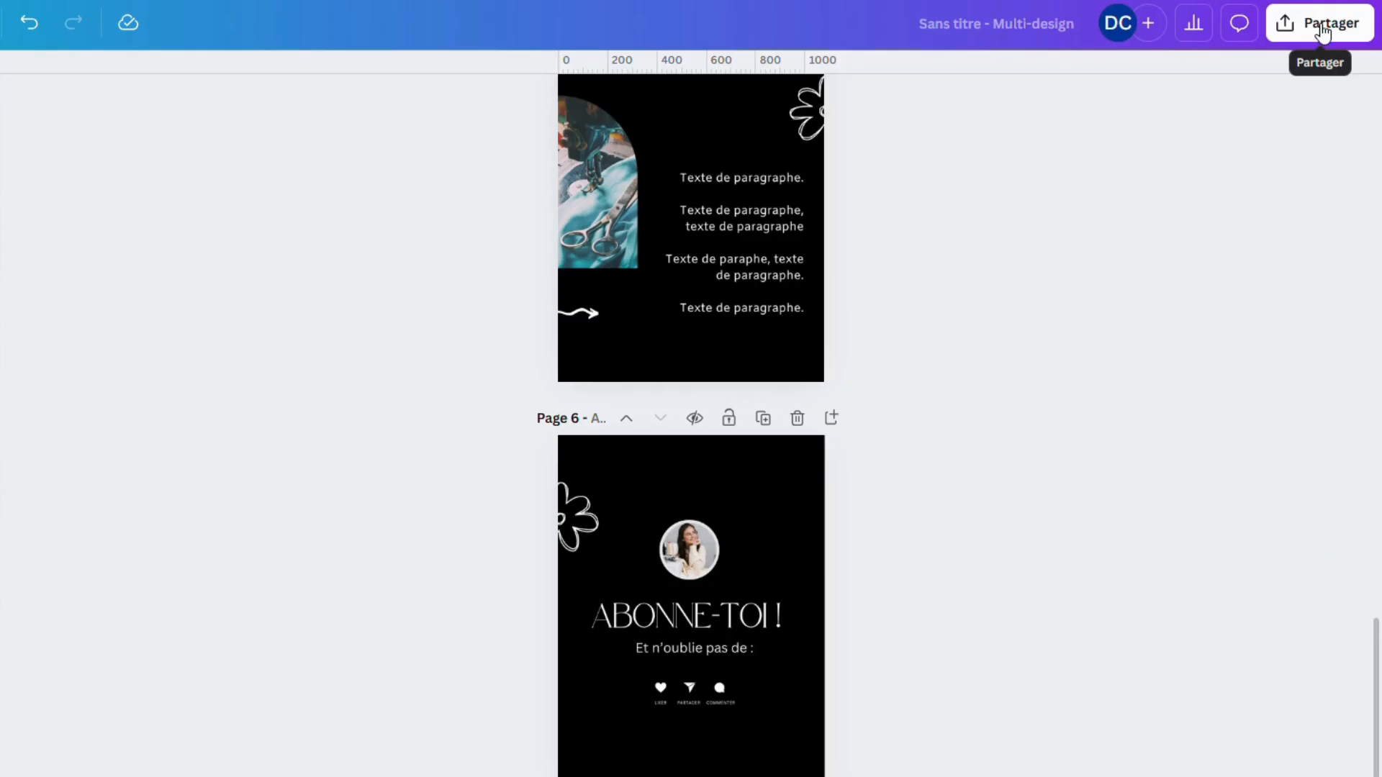
Step: Download only pages 2–6 of the design as PNG files at size 1, leaving out the full-width page 1
{"action": "left_click", "coordinate": [1321, 27]}
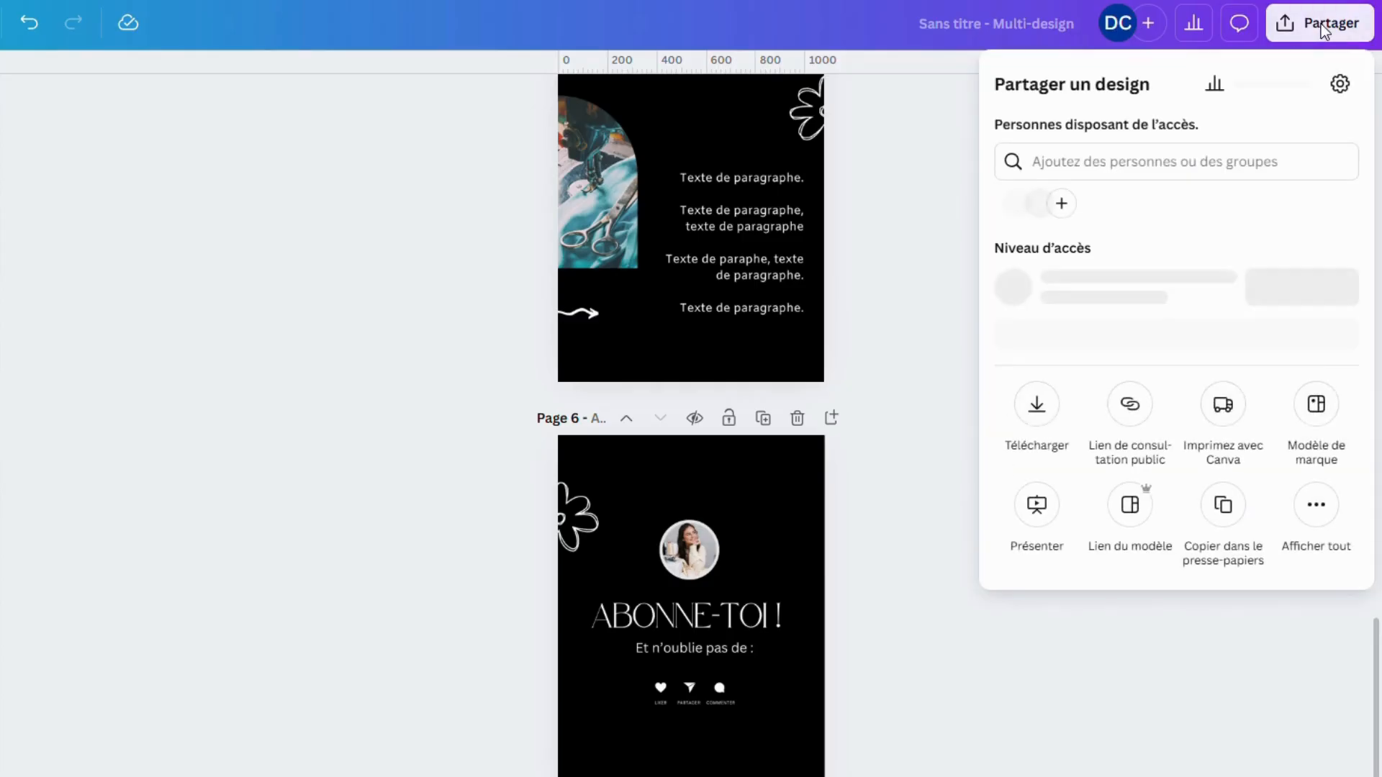
{"action": "left_click", "coordinate": [1034, 418]}
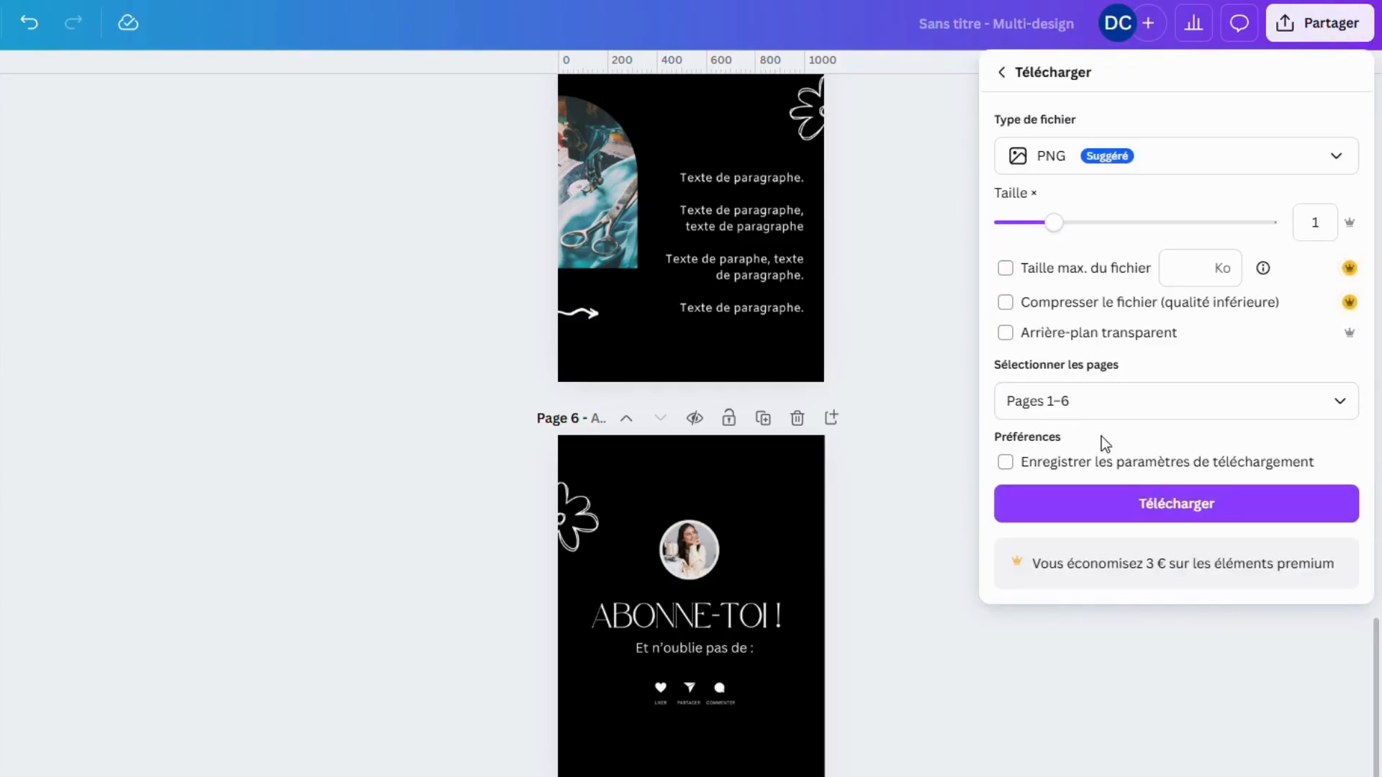
{"action": "left_click", "coordinate": [1338, 401]}
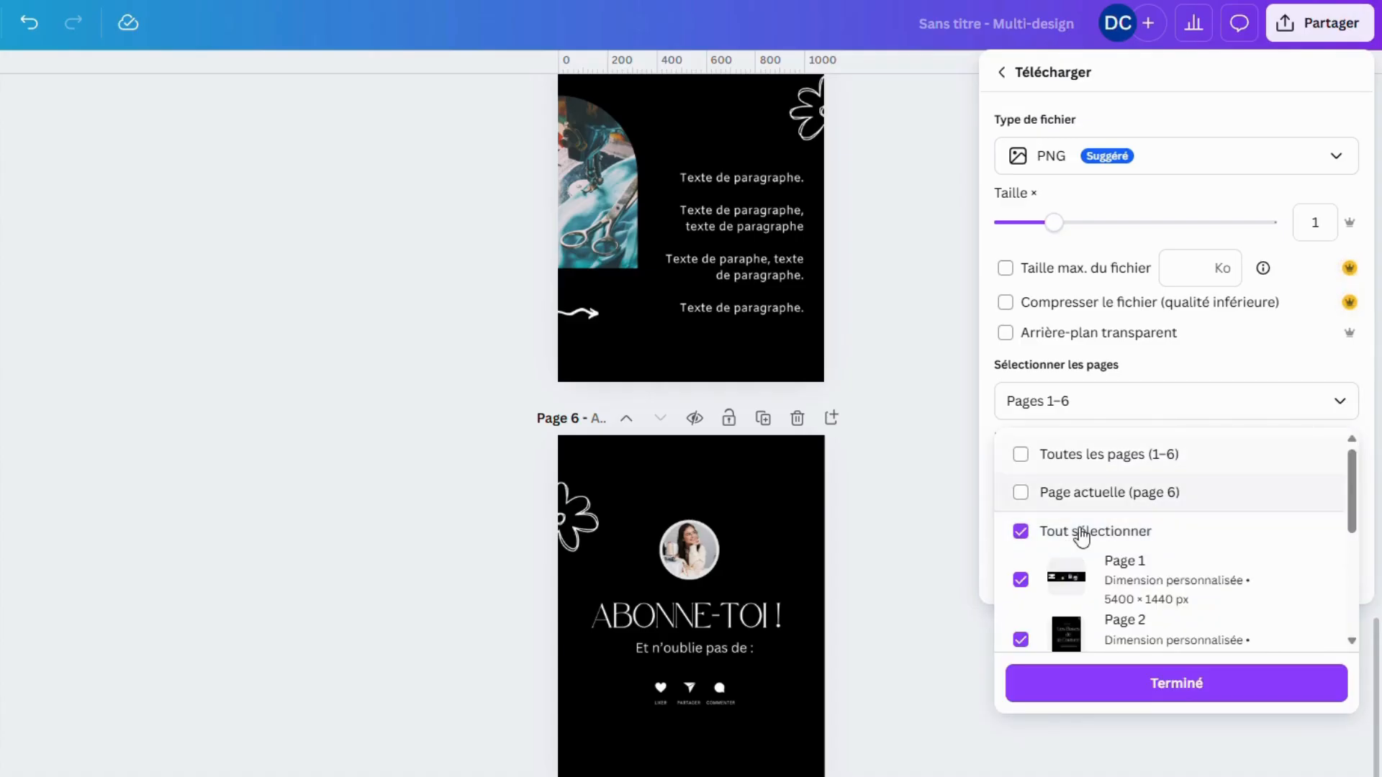
{"action": "left_click", "coordinate": [1020, 580]}
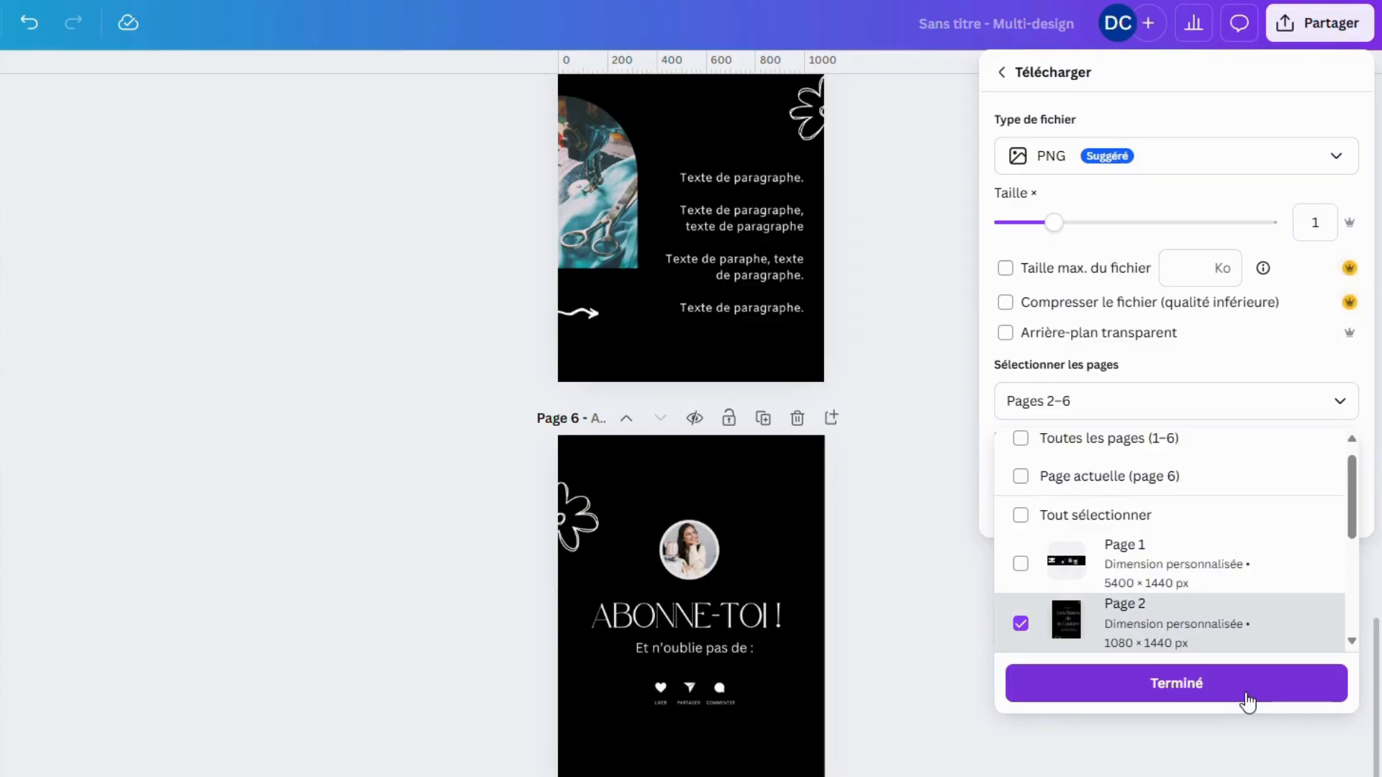
{"action": "left_click", "coordinate": [1247, 702]}
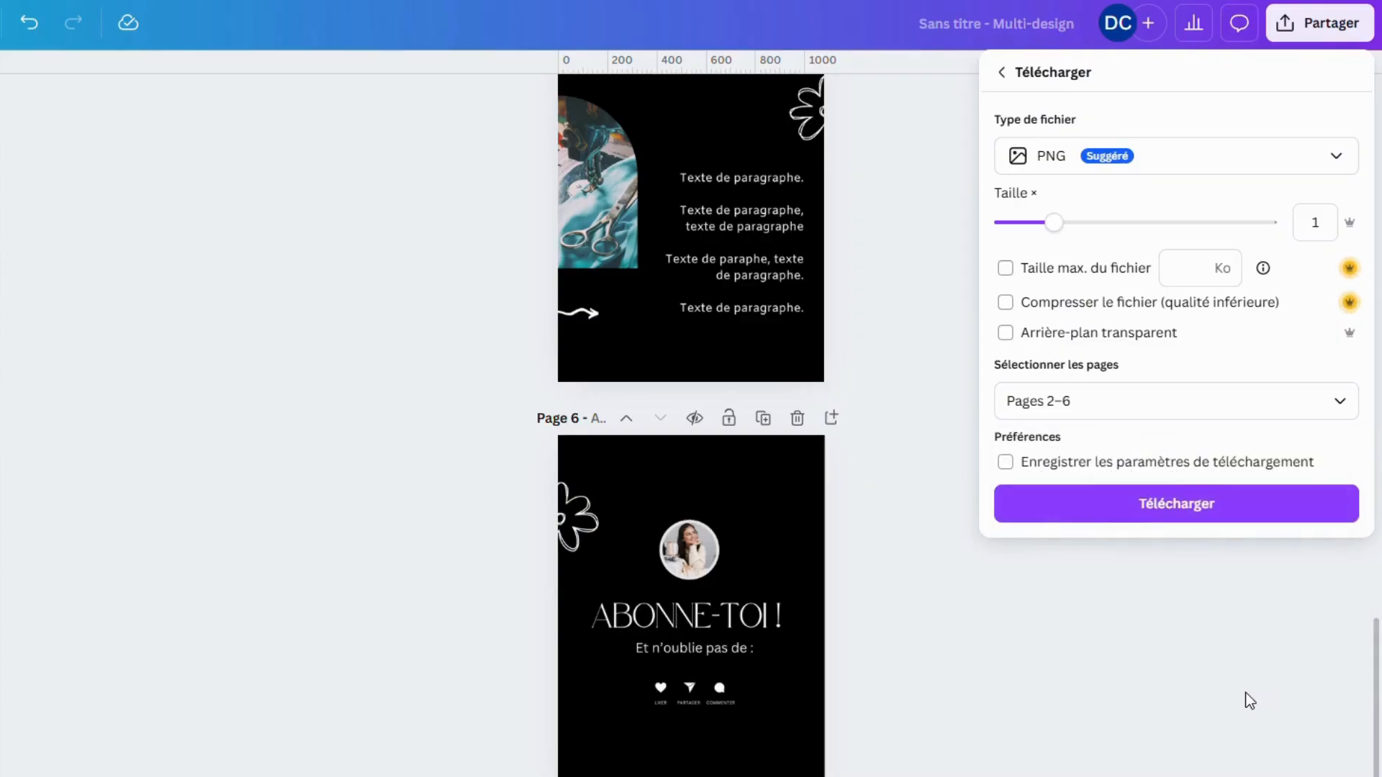
{"action": "left_click", "coordinate": [1294, 513]}
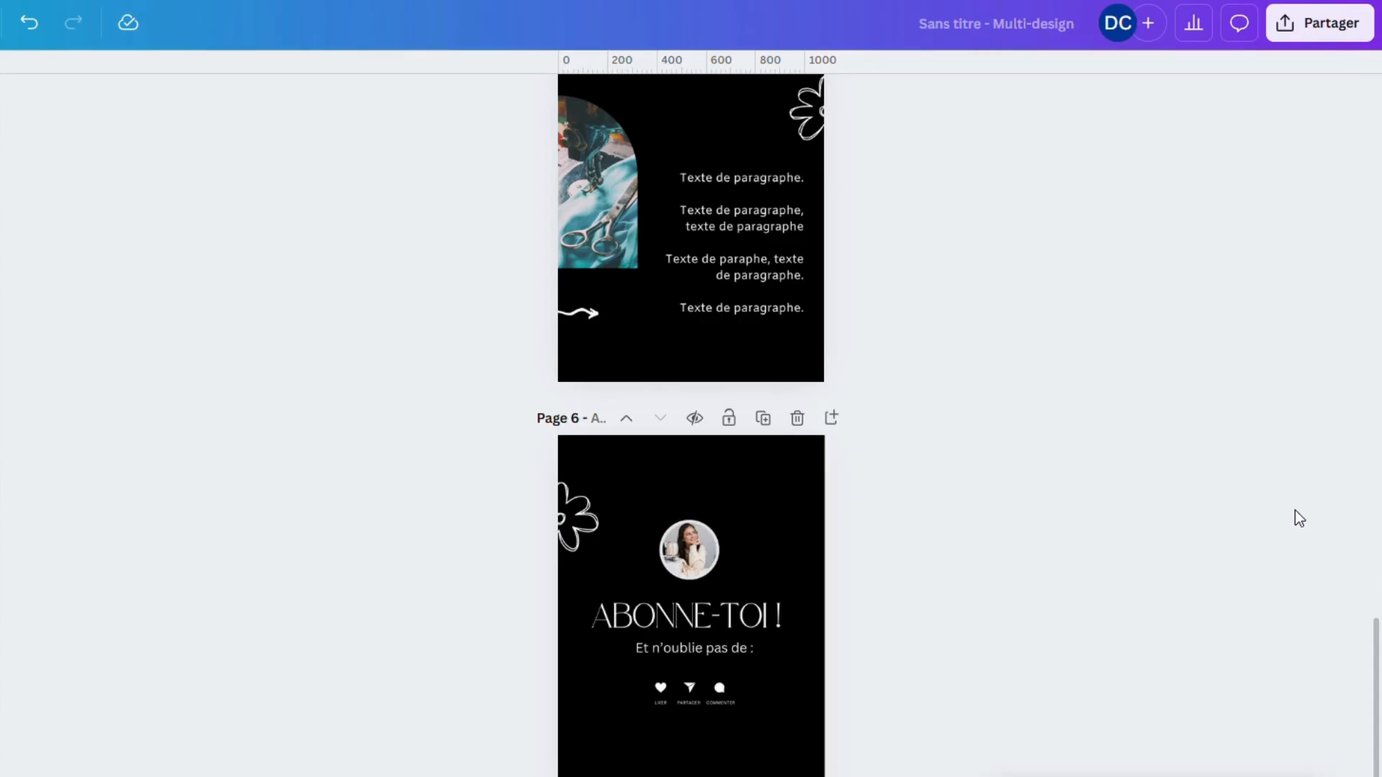